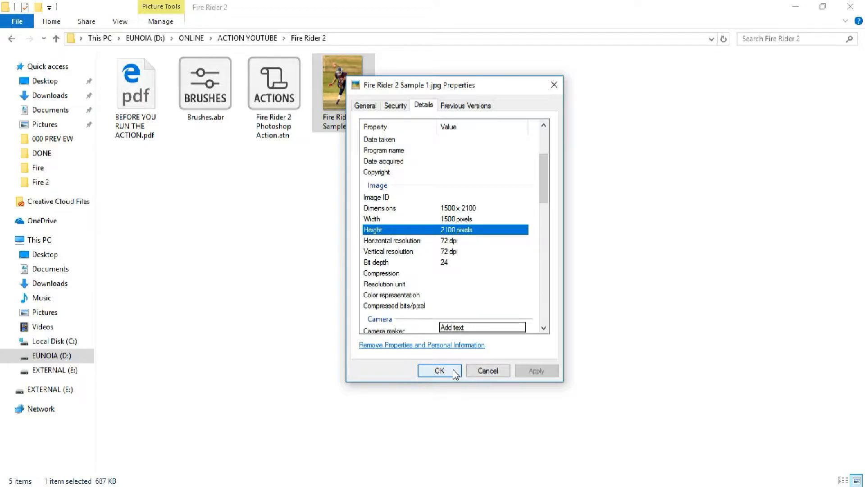
Step: Close the Sample 1 properties and check the pixel width and height of Fire Rider 2 Sample 2.jpg in its file details
{"action": "left_click", "coordinate": [453, 369]}
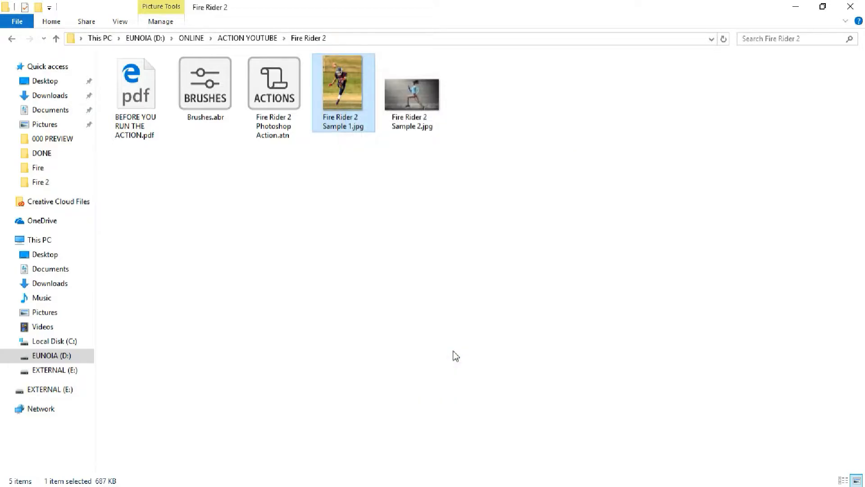
{"action": "right_click", "coordinate": [404, 99]}
{"action": "left_click", "coordinate": [467, 408]}
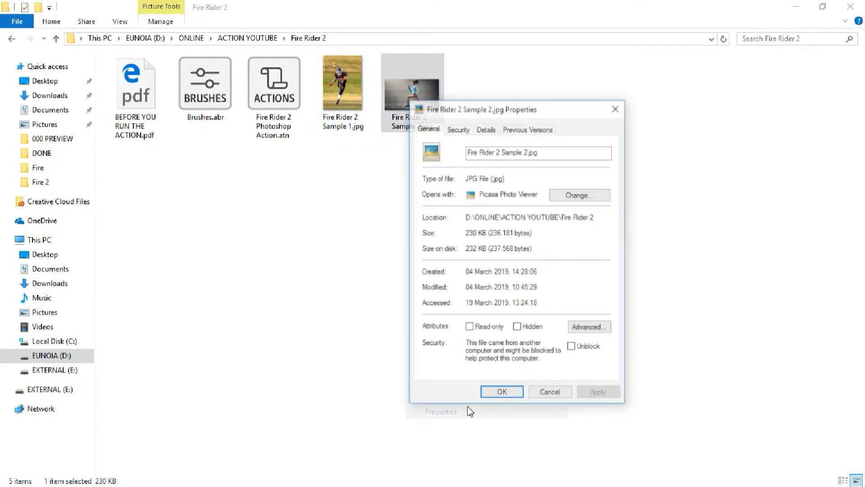
{"action": "left_click", "coordinate": [486, 130]}
{"action": "scroll", "coordinate": [506, 189], "scroll_direction": "down", "scroll_amount": 4}
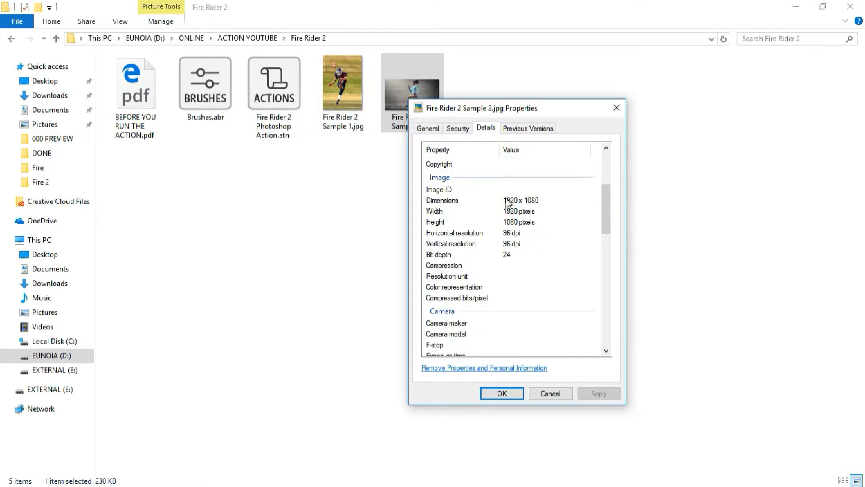
{"action": "scroll", "coordinate": [506, 201], "scroll_direction": "down", "scroll_amount": 1}
{"action": "left_click", "coordinate": [523, 180]}
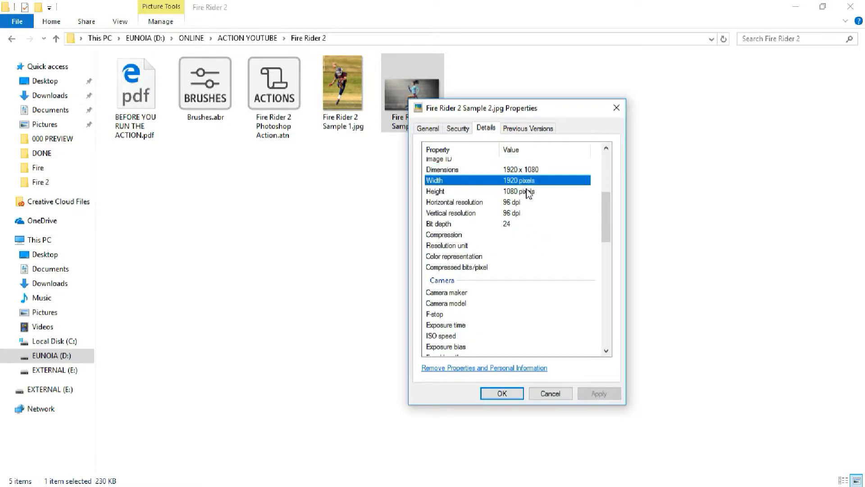
{"action": "left_click", "coordinate": [528, 193]}
{"action": "left_click", "coordinate": [502, 394]}
Step: Open Fire Rider 2 Sample 1.jpg in Adobe Photoshop CC 2019
{"action": "right_click", "coordinate": [344, 86]}
{"action": "mouse_move", "coordinate": [379, 273]}
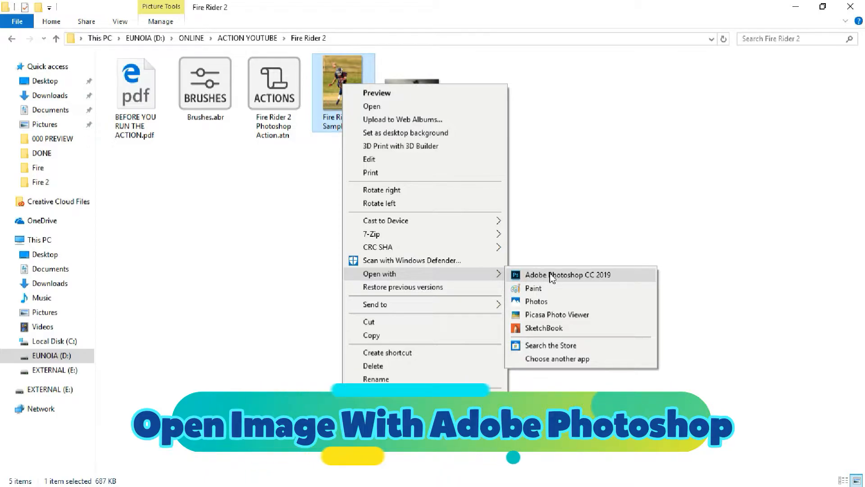
{"action": "left_click", "coordinate": [630, 275]}
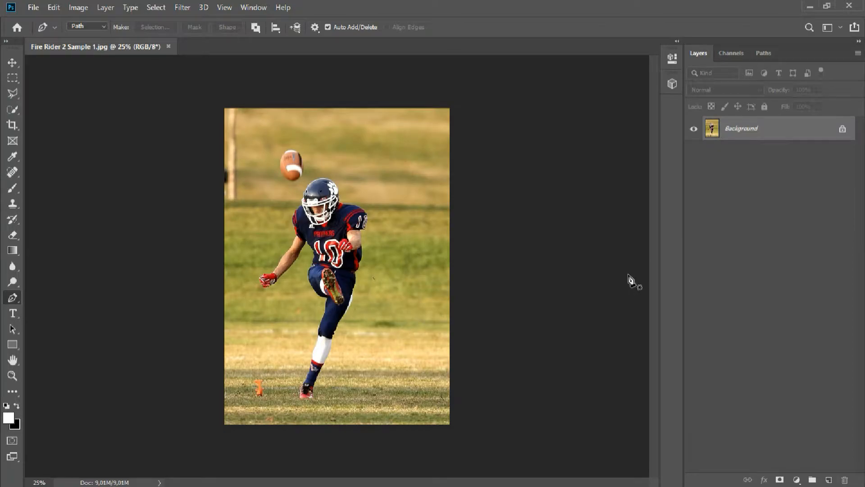
{"action": "key", "text": "ctrl+plus"}
{"action": "key", "text": "ctrl+plus"}
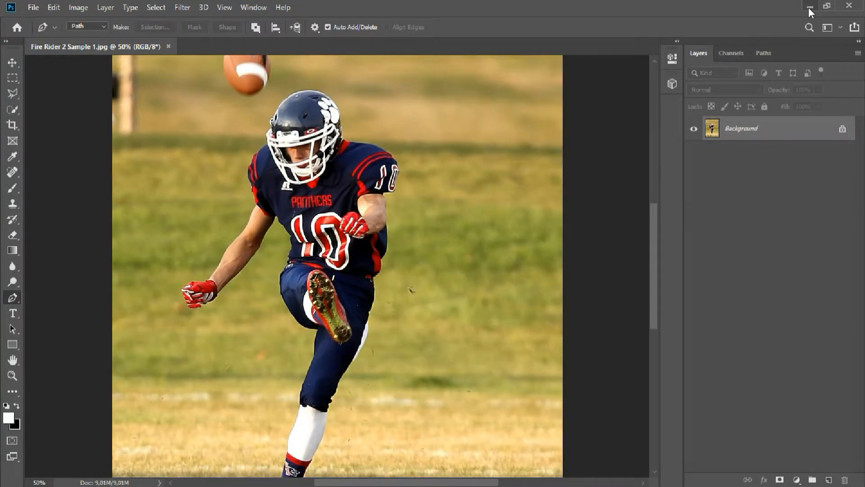
Step: Return to the Fire Rider 2 folder and open Fire Rider 2 Sample 2.jpg in Photoshop as well
{"action": "left_click", "coordinate": [809, 7]}
{"action": "right_click", "coordinate": [416, 100]}
{"action": "mouse_move", "coordinate": [492, 288]}
{"action": "left_click", "coordinate": [684, 288]}
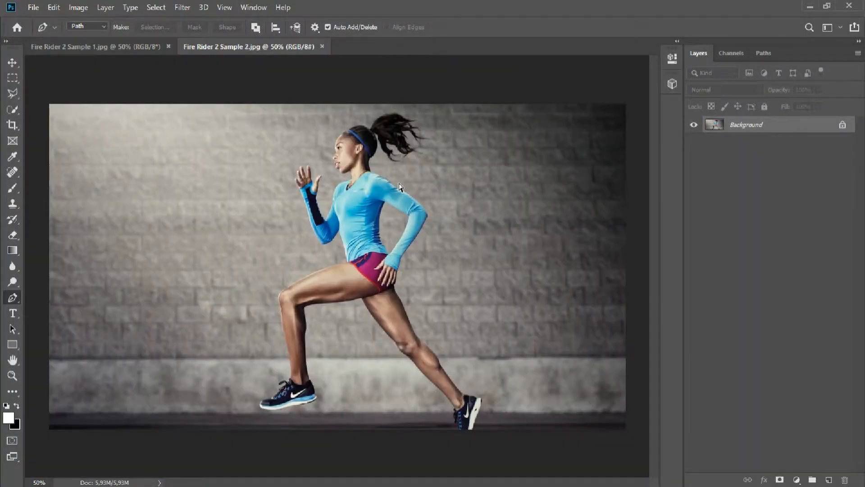
{"action": "key", "text": "ctrl+plus"}
Step: Switch to the Sample 1 document, activate the Move tool, and check the image's colour mode and bit depth
{"action": "left_click", "coordinate": [138, 45]}
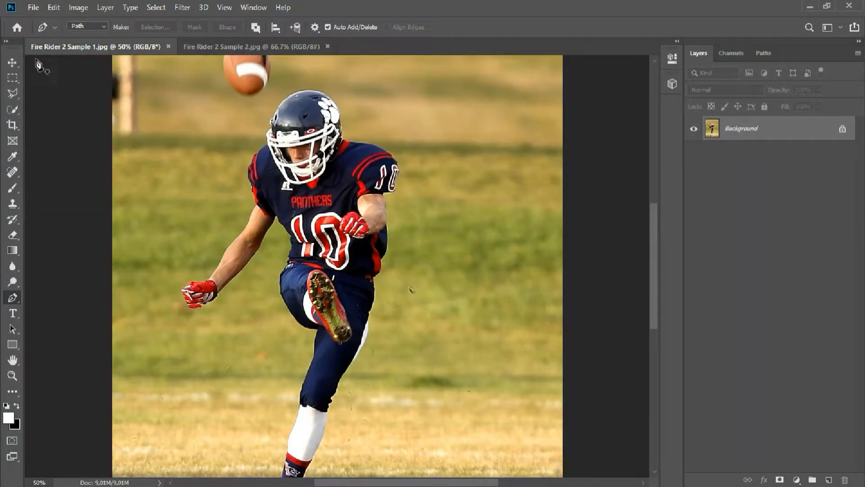
{"action": "left_click", "coordinate": [16, 61]}
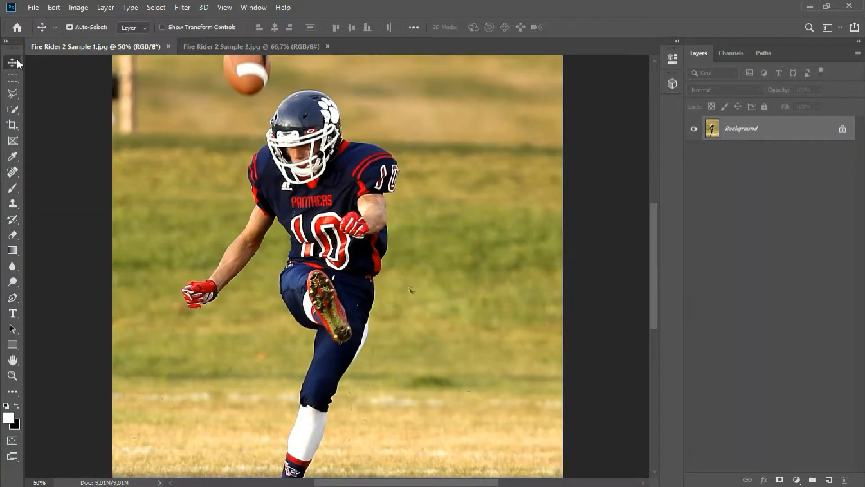
{"action": "left_click", "coordinate": [79, 9]}
{"action": "mouse_move", "coordinate": [159, 22]}
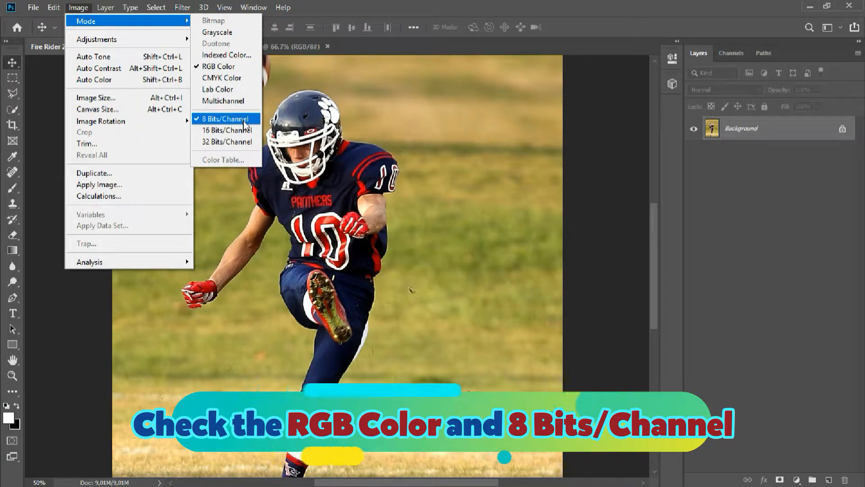
{"action": "left_click", "coordinate": [278, 118]}
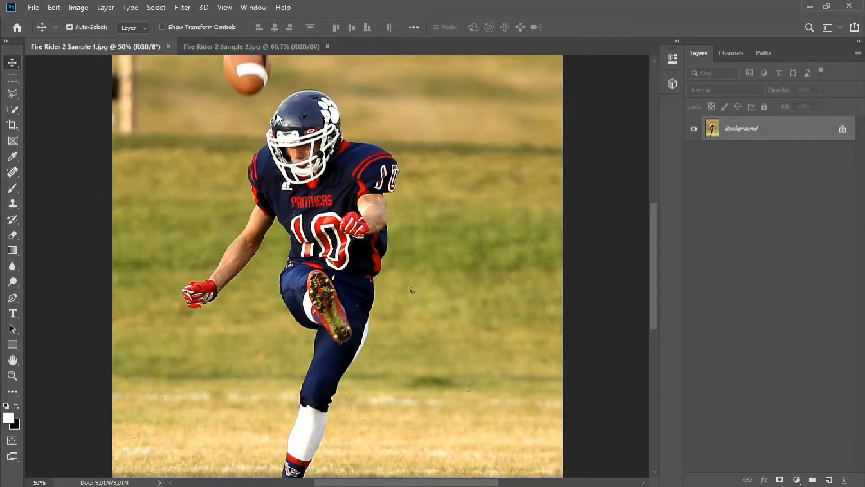
Step: Display the Photoshop actions list and load Brushes.abr from the Fire Rider 2 folder
{"action": "left_click", "coordinate": [256, 9]}
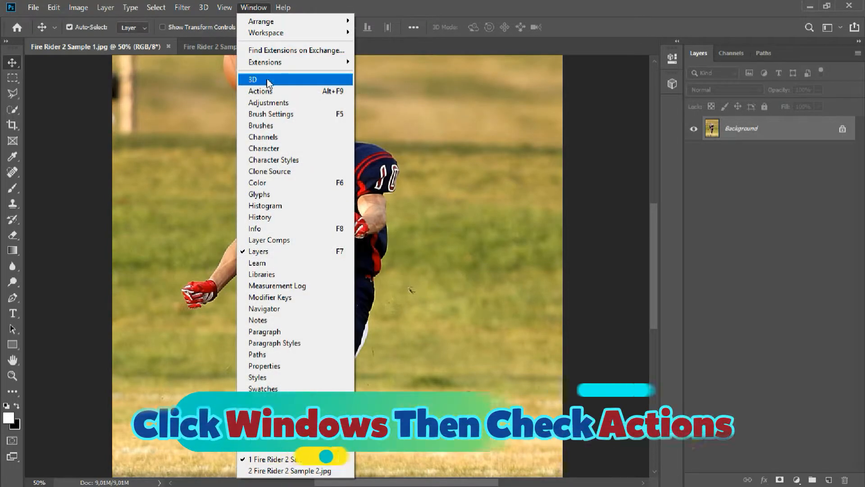
{"action": "left_click", "coordinate": [293, 92]}
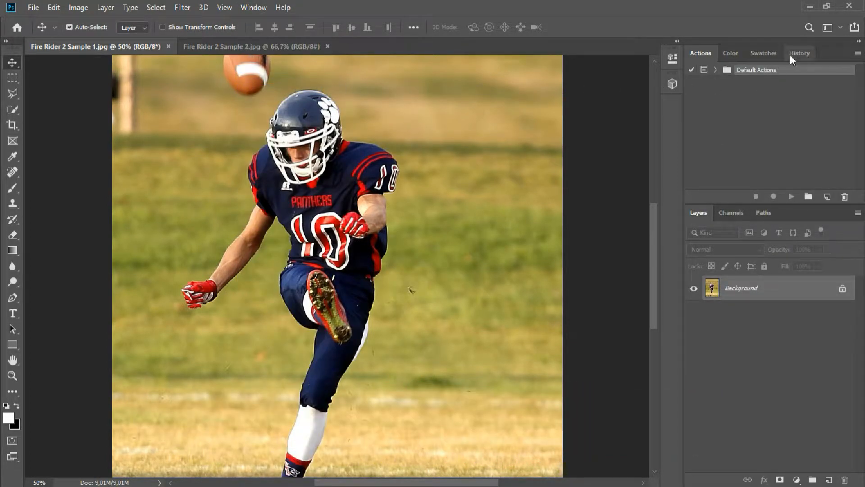
{"action": "left_click", "coordinate": [810, 9]}
{"action": "left_click", "coordinate": [433, 192]}
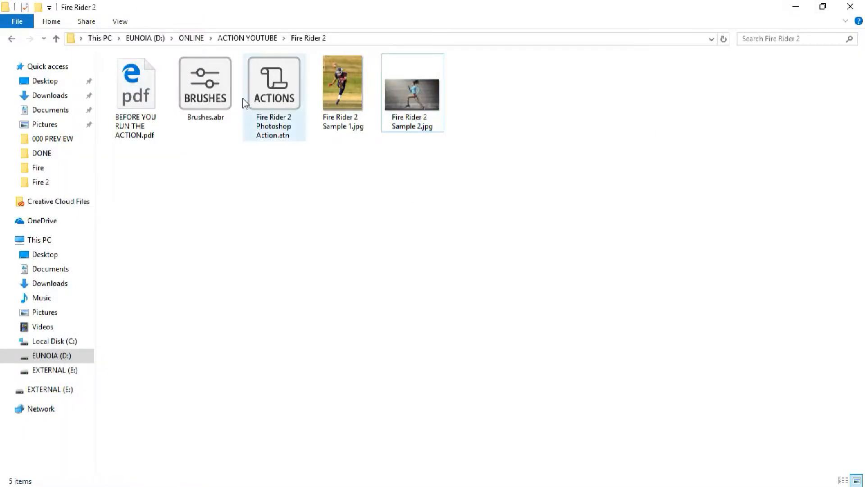
{"action": "left_click", "coordinate": [211, 77]}
{"action": "right_click", "coordinate": [210, 74]}
{"action": "left_click", "coordinate": [223, 82]}
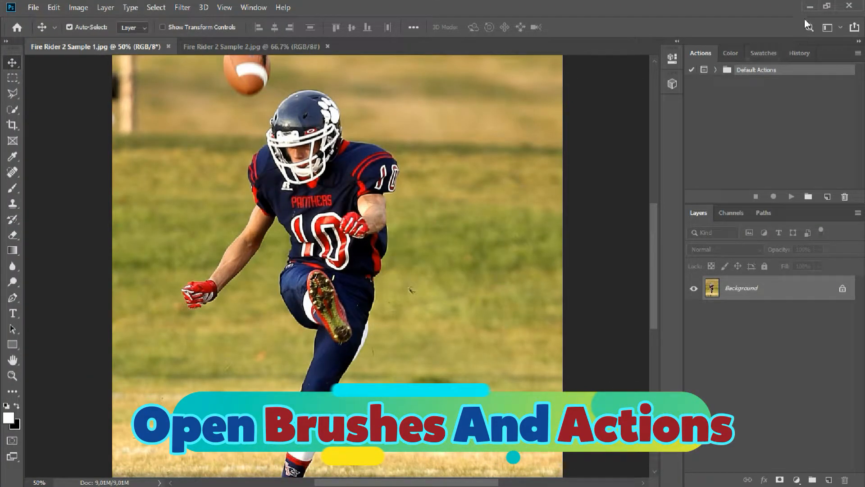
Step: Load the Fire Rider 2 Photoshop Action.atn file from the Fire Rider 2 folder into Photoshop
{"action": "left_click", "coordinate": [810, 7]}
{"action": "left_click", "coordinate": [284, 81]}
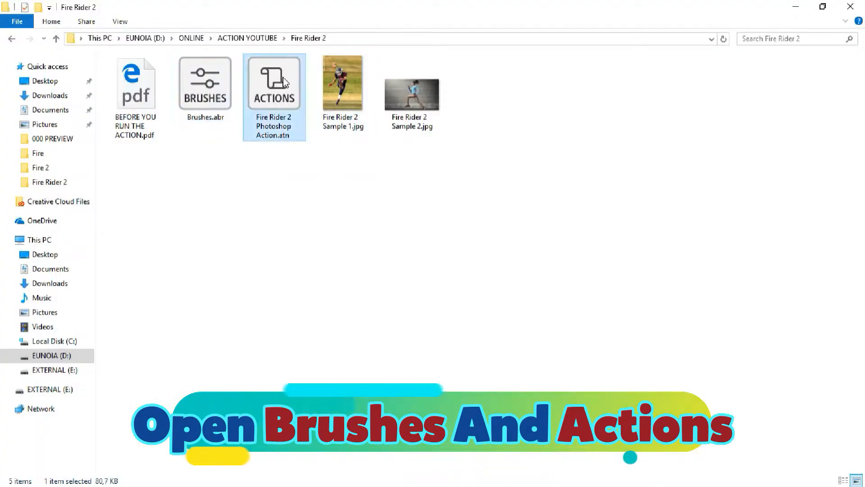
{"action": "right_click", "coordinate": [283, 81]}
{"action": "left_click", "coordinate": [325, 88]}
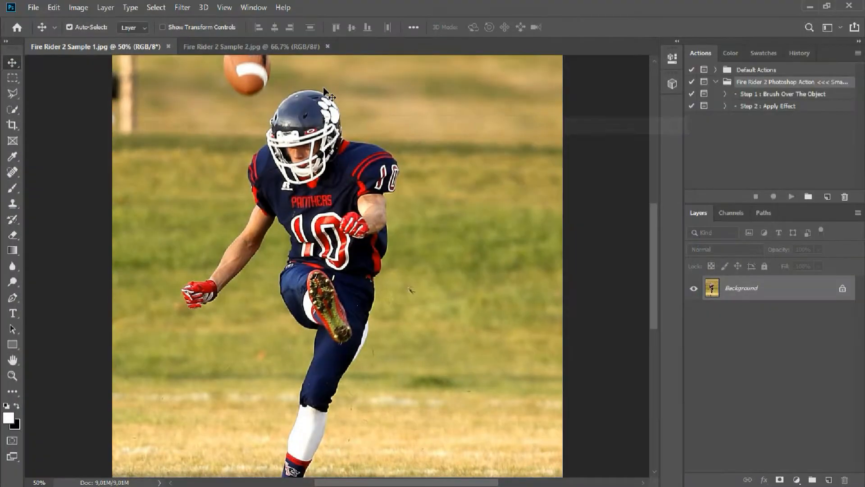
Step: Expand and review the actions "Step 1 : Brush Over The Object" and "Step 2 : Apply Effect" in the Fire Rider 2 set
{"action": "left_click", "coordinate": [724, 95]}
{"action": "left_click", "coordinate": [767, 95]}
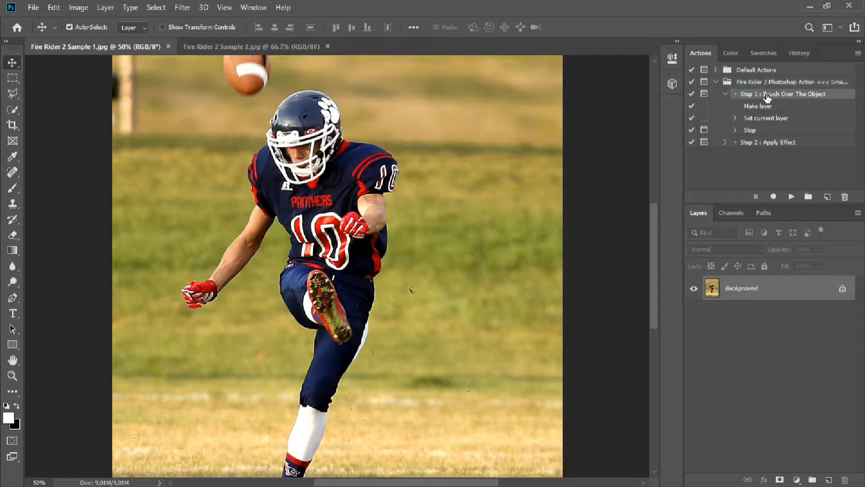
{"action": "scroll", "coordinate": [771, 104], "scroll_direction": "down", "scroll_amount": 1}
{"action": "scroll", "coordinate": [766, 115], "scroll_direction": "up", "scroll_amount": 1}
{"action": "left_click", "coordinate": [726, 142]}
{"action": "scroll", "coordinate": [779, 147], "scroll_direction": "down", "scroll_amount": 1}
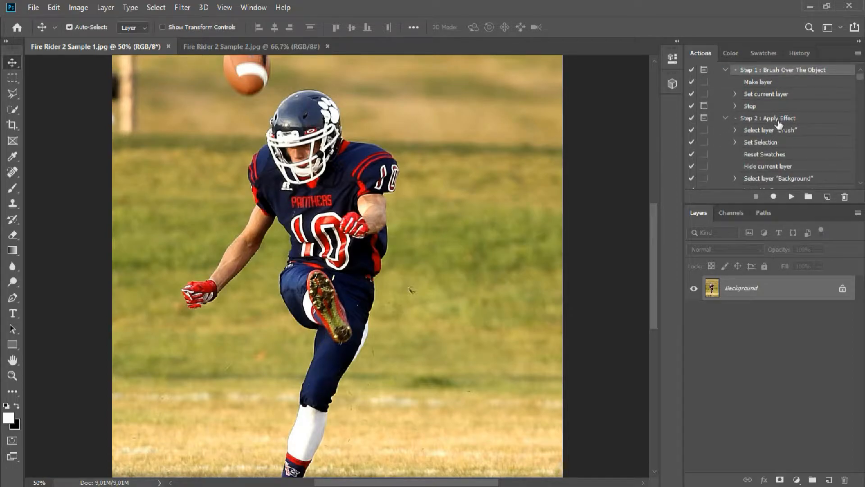
{"action": "left_click", "coordinate": [778, 119]}
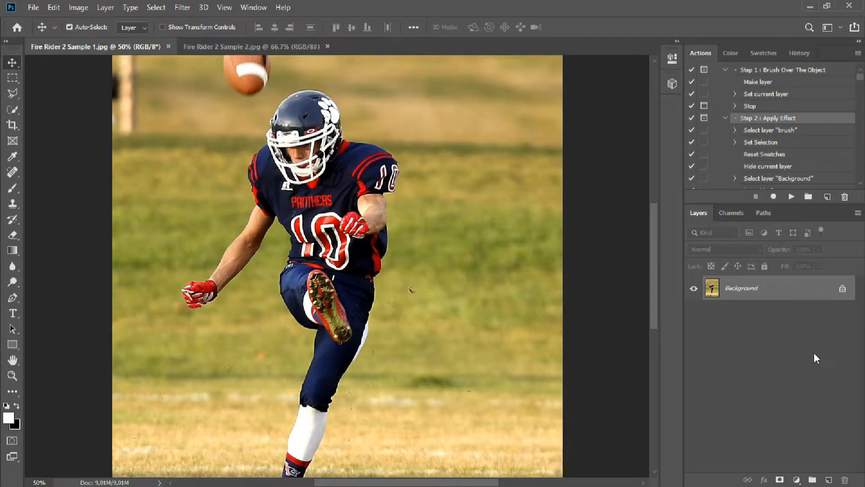
Step: Add a new layer named "brush" above the Background, and make the Background layer active
{"action": "left_click", "coordinate": [829, 480]}
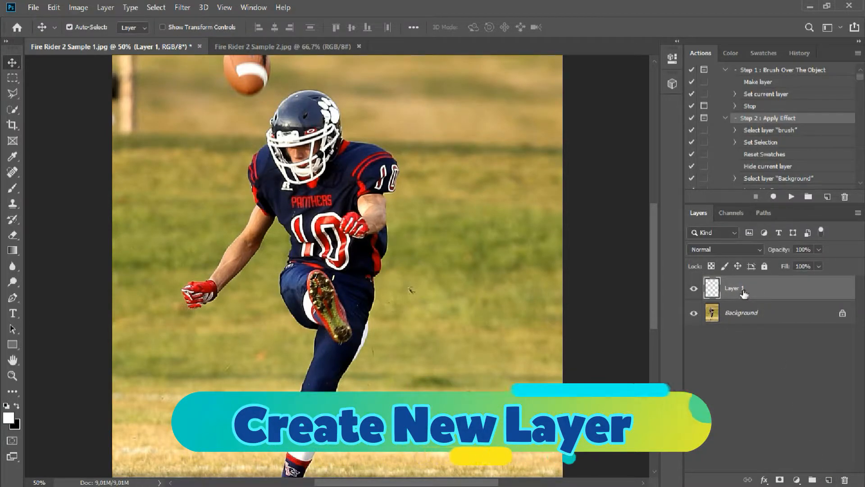
{"action": "type", "text": "brush"}
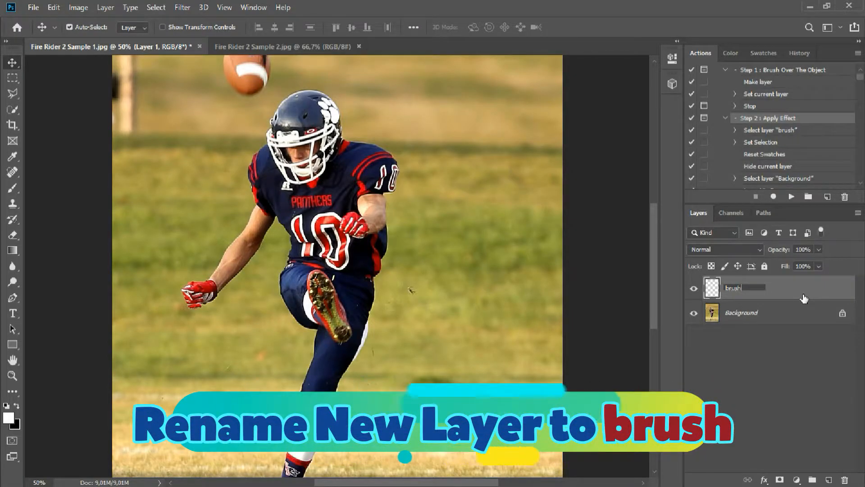
{"action": "left_click", "coordinate": [753, 318]}
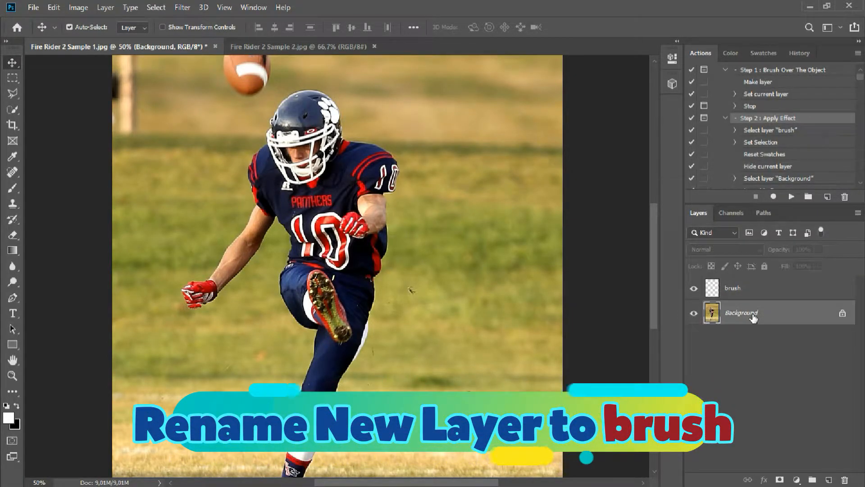
Step: Select the player's kicking leg, standing leg, sock and shoe on the Background layer with the Quick Selection tool
{"action": "left_click", "coordinate": [16, 108]}
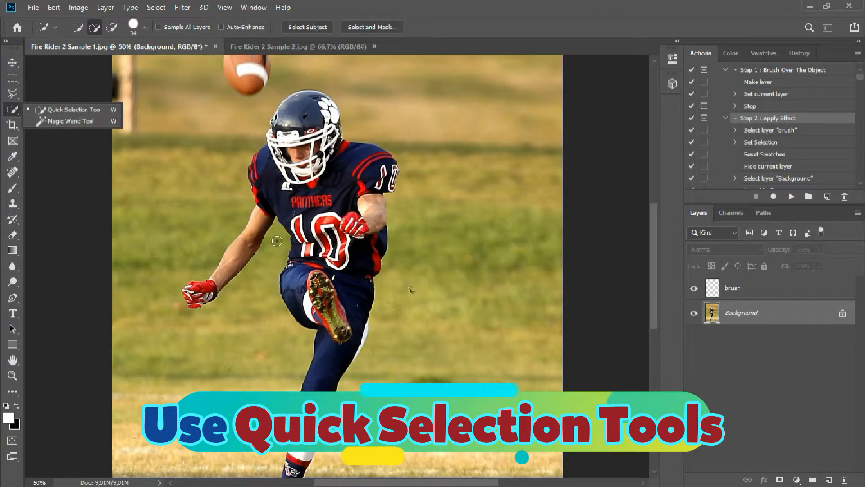
{"action": "left_click_drag", "start_coordinate": [328, 375], "coordinate": [315, 203]}
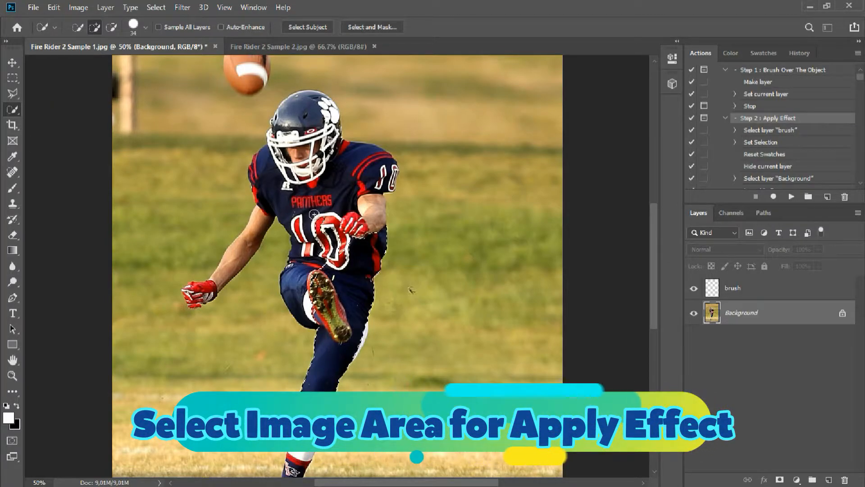
{"action": "left_click_drag", "start_coordinate": [311, 416], "coordinate": [342, 282]}
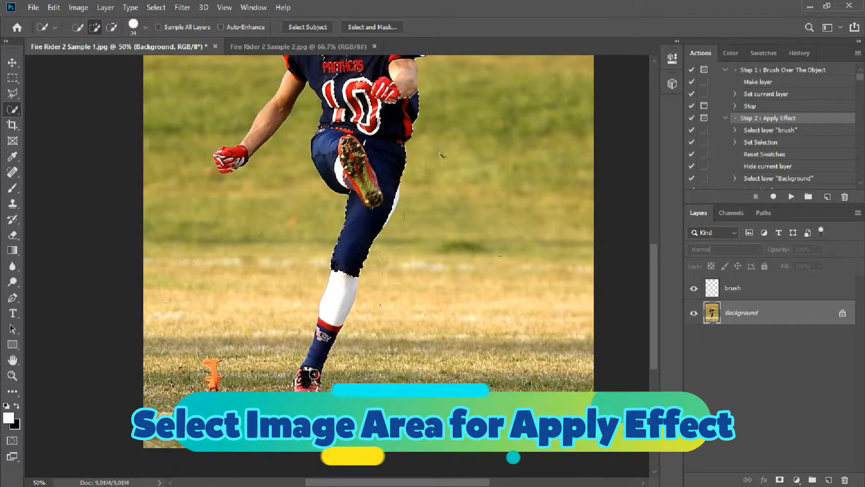
{"action": "left_click_drag", "start_coordinate": [310, 388], "coordinate": [332, 306]}
{"action": "key", "text": "ctrl+plus"}
{"action": "key", "text": "ctrl+plus"}
{"action": "left_click_drag", "start_coordinate": [293, 442], "coordinate": [330, 245]}
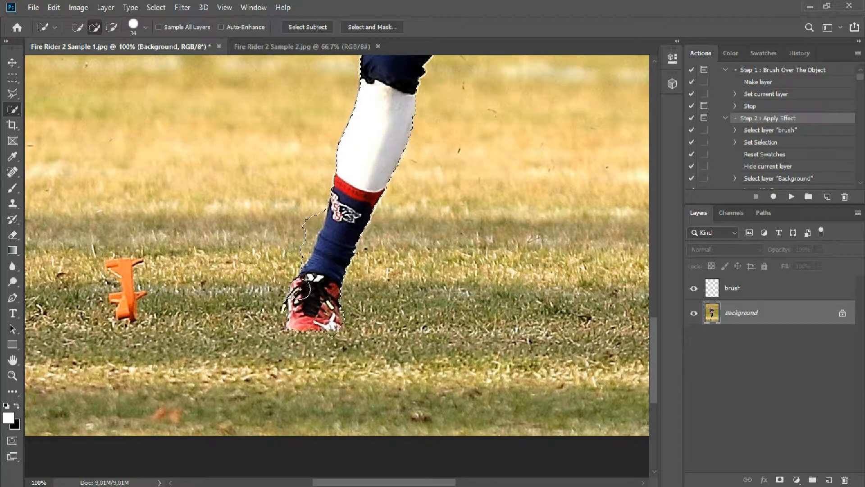
Step: Subtract the stray patch of grass beside the player's sock from the selection
{"action": "key", "text": "alt"}
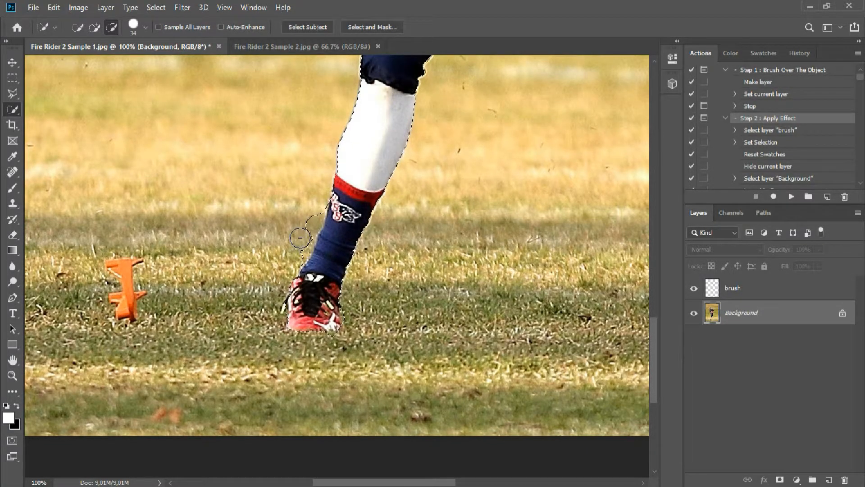
{"action": "left_click_drag", "start_coordinate": [301, 252], "coordinate": [314, 221]}
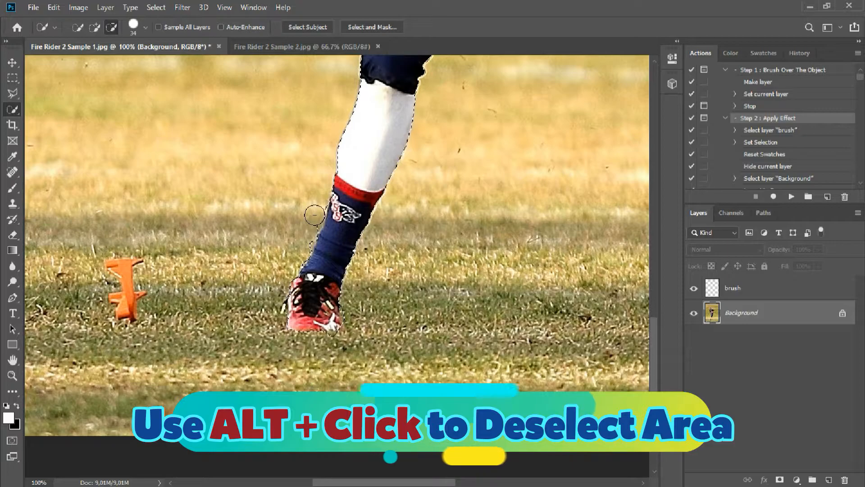
{"action": "left_click_drag", "start_coordinate": [315, 226], "coordinate": [302, 249]}
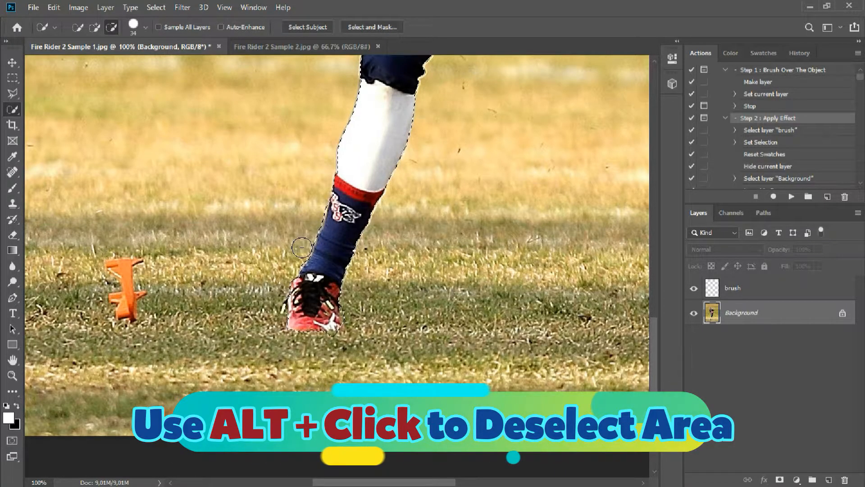
Step: Extend the Quick Selection over the player's hip, jersey front, bent forearm with glove, and the sleeve numbered 10
{"action": "mouse_move", "coordinate": [347, 168]}
{"action": "left_mouse_down"}
{"action": "mouse_move", "coordinate": [300, 338]}
{"action": "mouse_move", "coordinate": [304, 292]}
{"action": "mouse_move", "coordinate": [329, 423]}
{"action": "left_mouse_up"}
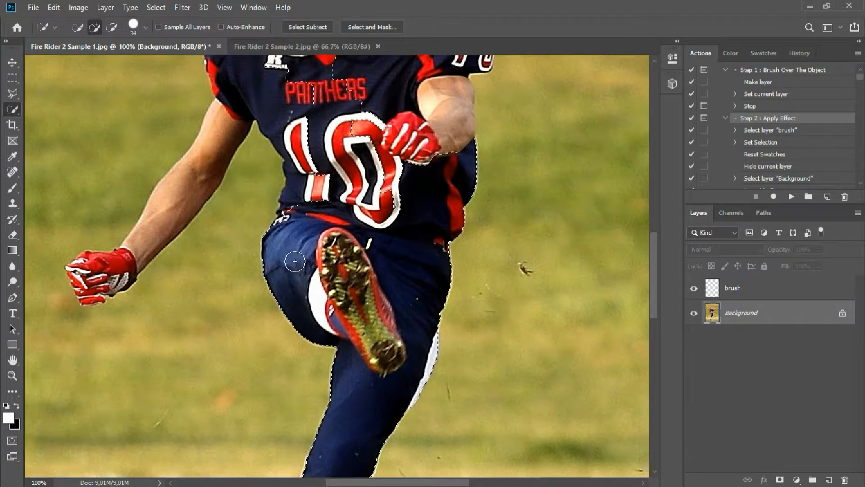
{"action": "left_click_drag", "start_coordinate": [287, 218], "coordinate": [305, 182]}
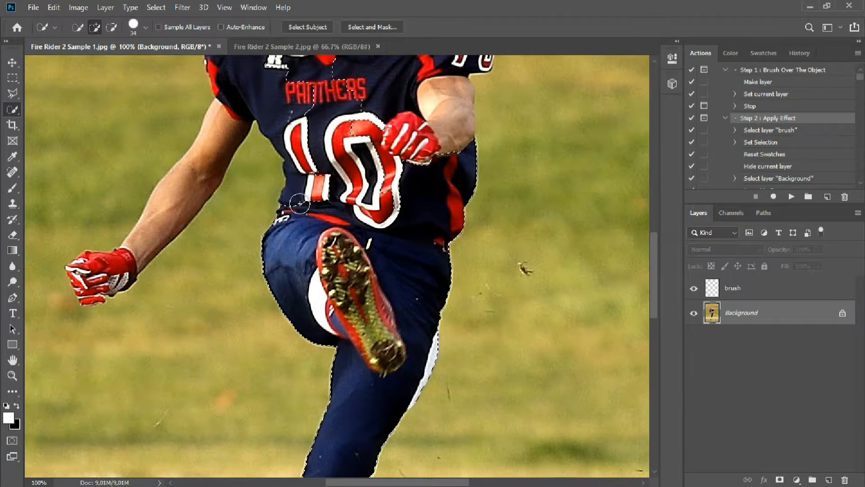
{"action": "left_click_drag", "start_coordinate": [356, 139], "coordinate": [352, 265]}
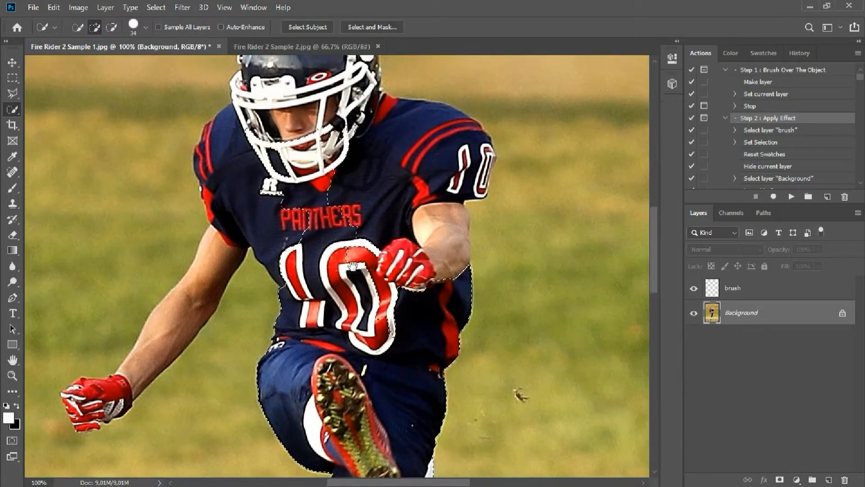
{"action": "mouse_move", "coordinate": [394, 348]}
{"action": "left_mouse_down"}
{"action": "mouse_move", "coordinate": [396, 187]}
{"action": "mouse_move", "coordinate": [447, 288]}
{"action": "mouse_move", "coordinate": [445, 259]}
{"action": "left_mouse_up"}
{"action": "left_click_drag", "start_coordinate": [428, 189], "coordinate": [424, 178]}
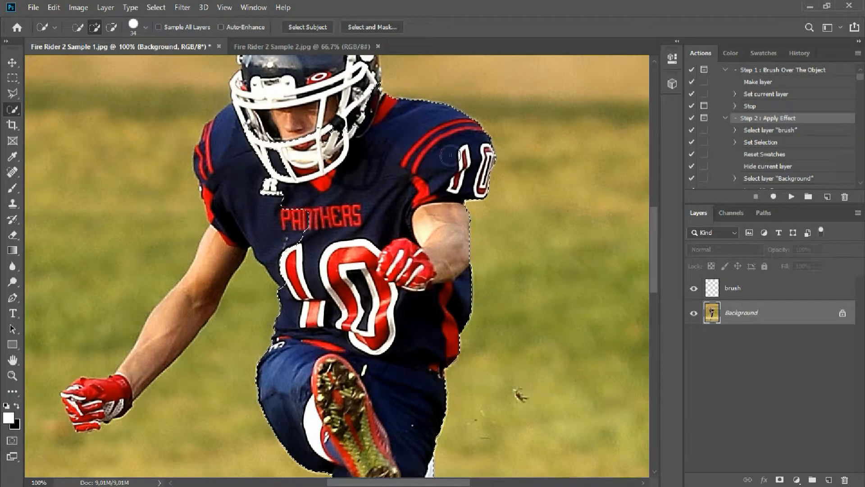
Step: Add the remaining shoulder, the outstretched arm with its red glove, and the helmet to the player's selection
{"action": "mouse_move", "coordinate": [277, 172]}
{"action": "left_mouse_down"}
{"action": "mouse_move", "coordinate": [255, 219]}
{"action": "mouse_move", "coordinate": [262, 221]}
{"action": "mouse_move", "coordinate": [225, 203]}
{"action": "mouse_move", "coordinate": [218, 216]}
{"action": "mouse_move", "coordinate": [211, 189]}
{"action": "left_mouse_up"}
{"action": "mouse_move", "coordinate": [225, 249]}
{"action": "left_mouse_down"}
{"action": "mouse_move", "coordinate": [178, 351]}
{"action": "mouse_move", "coordinate": [87, 400]}
{"action": "mouse_move", "coordinate": [88, 420]}
{"action": "mouse_move", "coordinate": [69, 397]}
{"action": "mouse_move", "coordinate": [84, 392]}
{"action": "mouse_move", "coordinate": [81, 405]}
{"action": "left_mouse_up"}
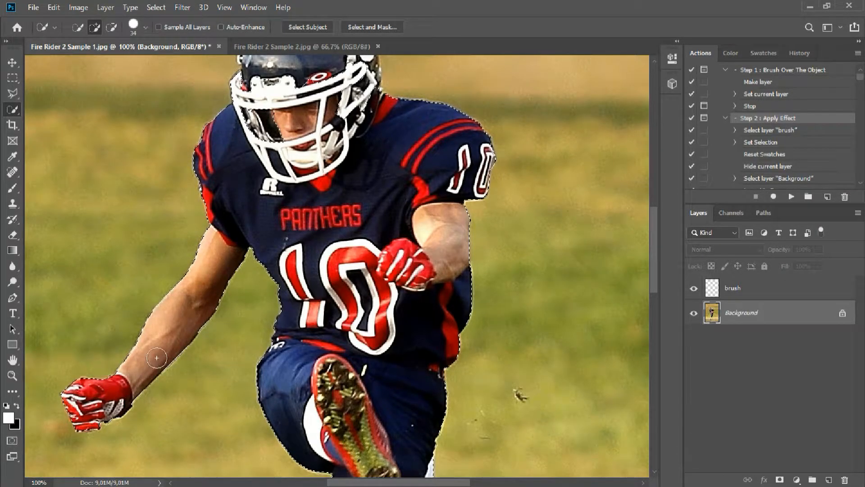
{"action": "left_click_drag", "start_coordinate": [294, 221], "coordinate": [251, 426]}
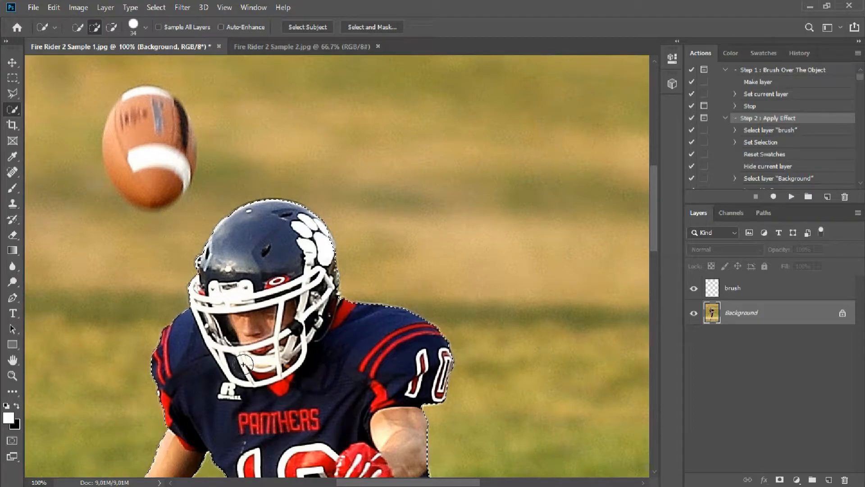
Step: Make the "brush" layer active and set the Brush tool to a hard round tip of 228 px
{"action": "left_click", "coordinate": [743, 292]}
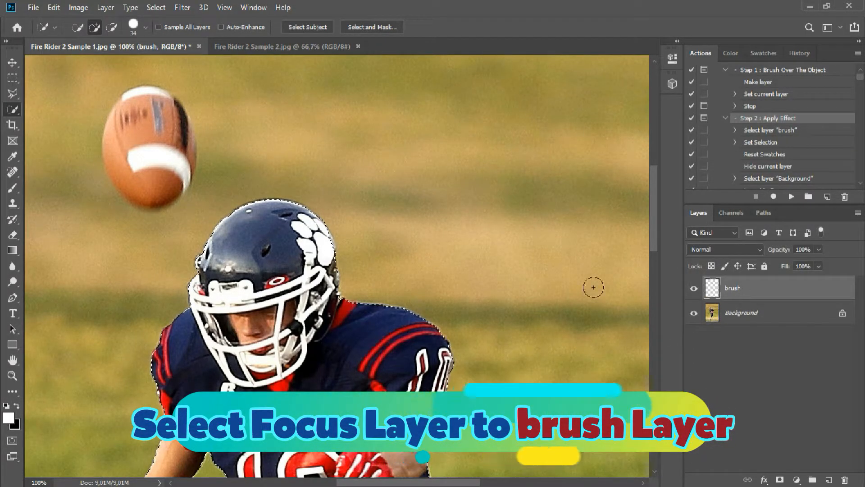
{"action": "left_click", "coordinate": [13, 188]}
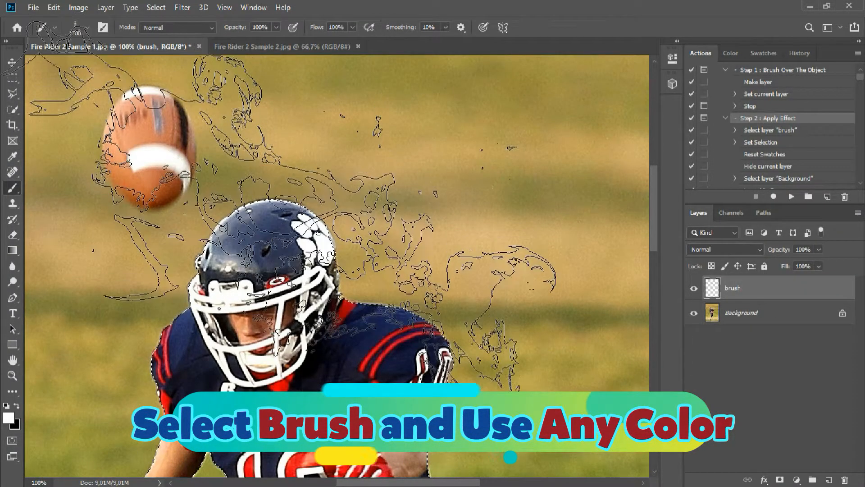
{"action": "right_click", "coordinate": [274, 274]}
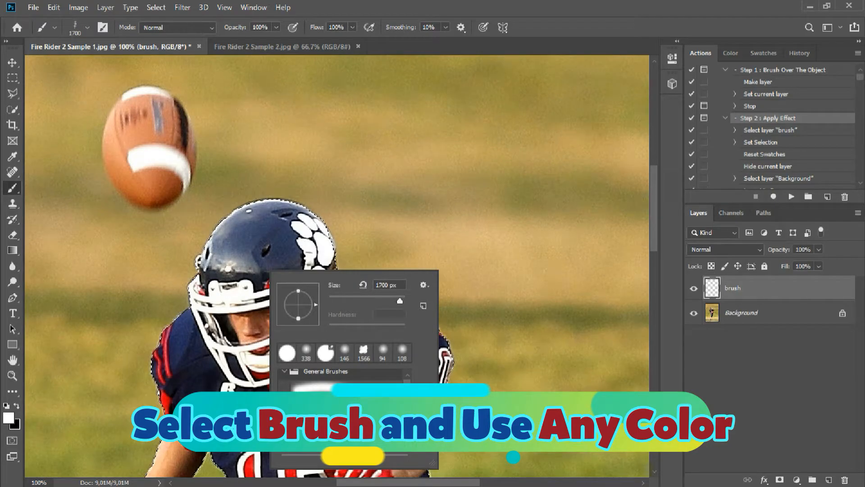
{"action": "left_click", "coordinate": [326, 244]}
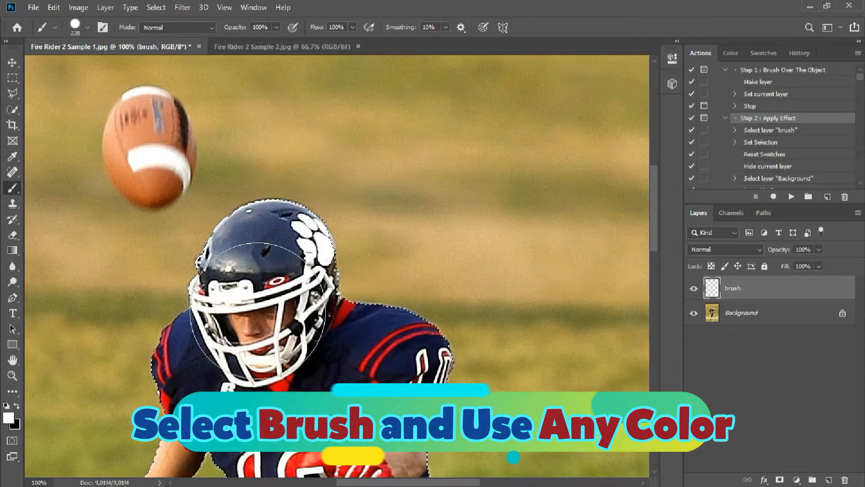
Step: Set the foreground color to a bright cyan
{"action": "left_click", "coordinate": [9, 418]}
{"action": "left_click_drag", "start_coordinate": [445, 314], "coordinate": [442, 234]}
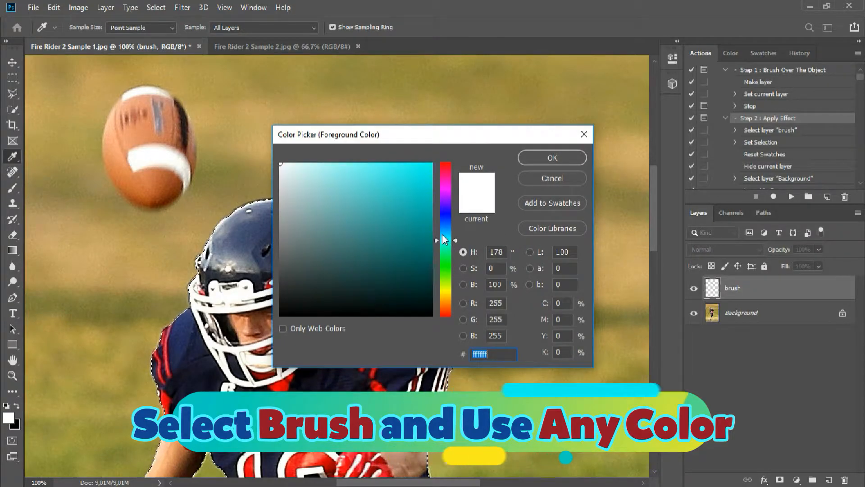
{"action": "left_click", "coordinate": [405, 180]}
{"action": "left_click", "coordinate": [557, 155]}
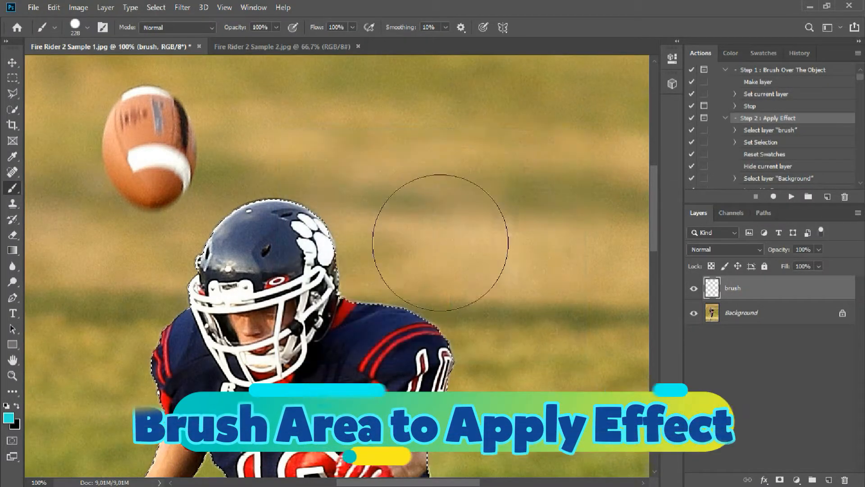
Step: Paint the whole selected player in cyan from helmet to shoe on the "brush" layer, and clear the selection
{"action": "mouse_move", "coordinate": [347, 267]}
{"action": "left_mouse_down"}
{"action": "mouse_move", "coordinate": [137, 286]}
{"action": "mouse_move", "coordinate": [209, 344]}
{"action": "mouse_move", "coordinate": [444, 332]}
{"action": "mouse_move", "coordinate": [283, 385]}
{"action": "mouse_move", "coordinate": [225, 419]}
{"action": "left_mouse_up"}
{"action": "mouse_move", "coordinate": [268, 364]}
{"action": "left_mouse_down"}
{"action": "mouse_move", "coordinate": [321, 189]}
{"action": "mouse_move", "coordinate": [320, 141]}
{"action": "left_mouse_up"}
{"action": "mouse_move", "coordinate": [305, 180]}
{"action": "left_mouse_down"}
{"action": "mouse_move", "coordinate": [97, 377]}
{"action": "mouse_move", "coordinate": [361, 154]}
{"action": "mouse_move", "coordinate": [271, 347]}
{"action": "mouse_move", "coordinate": [483, 170]}
{"action": "mouse_move", "coordinate": [369, 408]}
{"action": "mouse_move", "coordinate": [358, 386]}
{"action": "mouse_move", "coordinate": [435, 388]}
{"action": "mouse_move", "coordinate": [429, 150]}
{"action": "mouse_move", "coordinate": [315, 415]}
{"action": "mouse_move", "coordinate": [309, 207]}
{"action": "mouse_move", "coordinate": [254, 356]}
{"action": "left_mouse_up"}
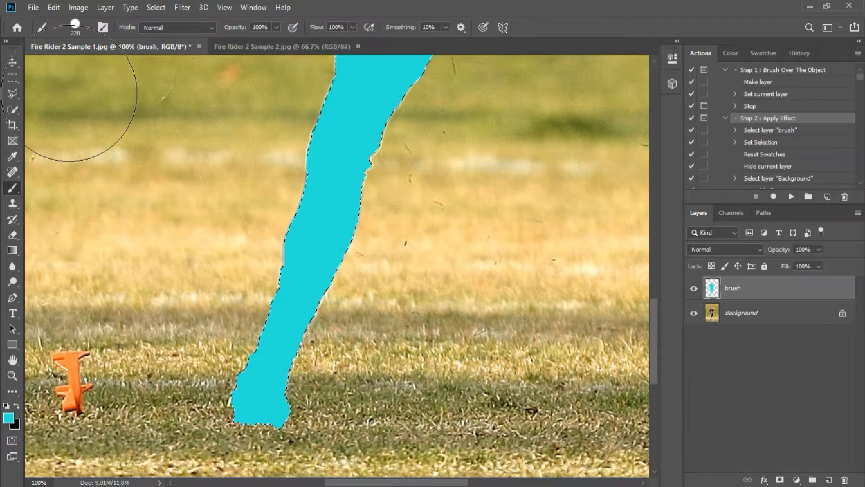
{"action": "left_click", "coordinate": [14, 78]}
{"action": "left_click", "coordinate": [151, 159]}
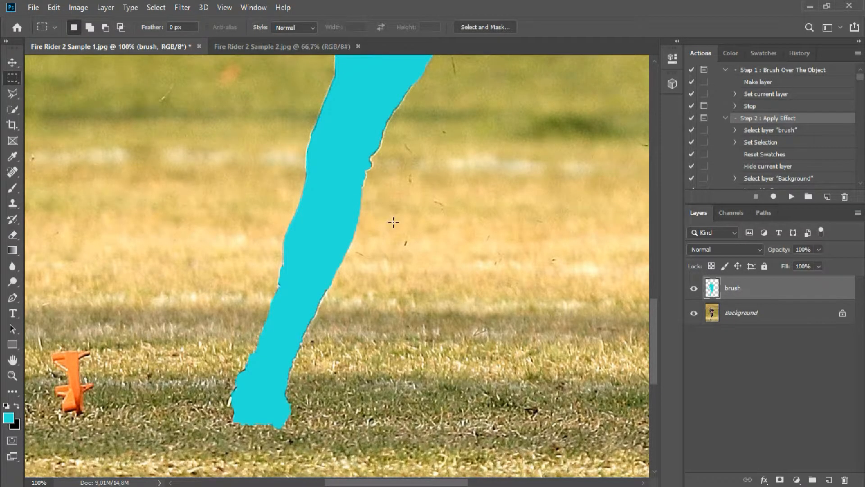
Step: Collapse "Step 1 : Brush Over The Object" and play the action "Step 2 : Apply Effect" on the painted photo
{"action": "key", "text": "ctrl+minus"}
{"action": "left_click_drag", "start_coordinate": [419, 148], "coordinate": [453, 275]}
{"action": "left_click_drag", "start_coordinate": [434, 149], "coordinate": [409, 233]}
{"action": "key", "text": "ctrl+minus"}
{"action": "left_click_drag", "start_coordinate": [444, 264], "coordinate": [441, 258]}
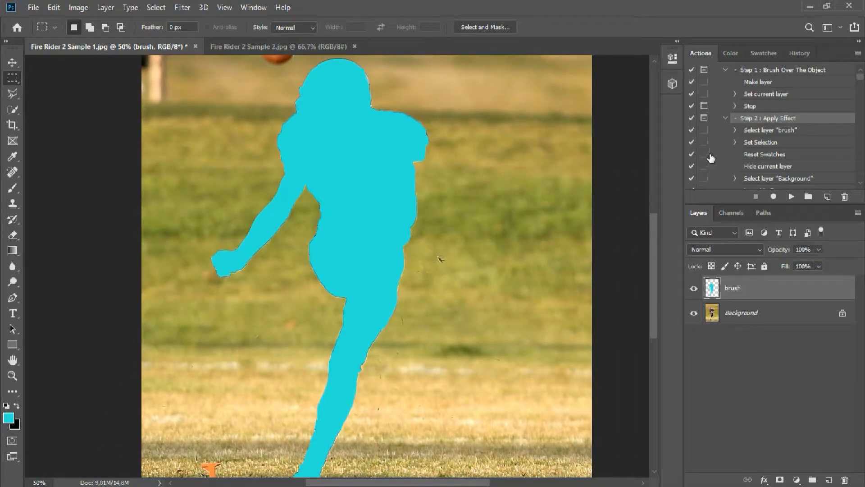
{"action": "scroll", "coordinate": [732, 106], "scroll_direction": "up", "scroll_amount": 1}
{"action": "left_click", "coordinate": [726, 84]}
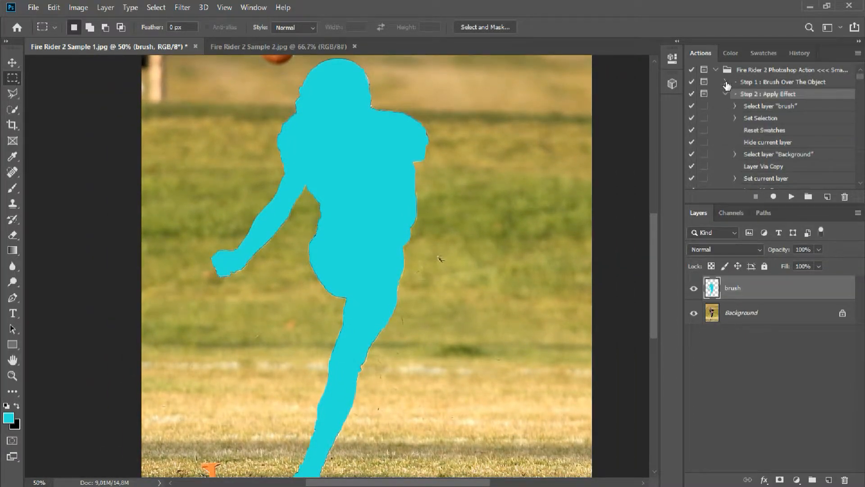
{"action": "left_click", "coordinate": [726, 94]}
{"action": "left_click", "coordinate": [725, 107]}
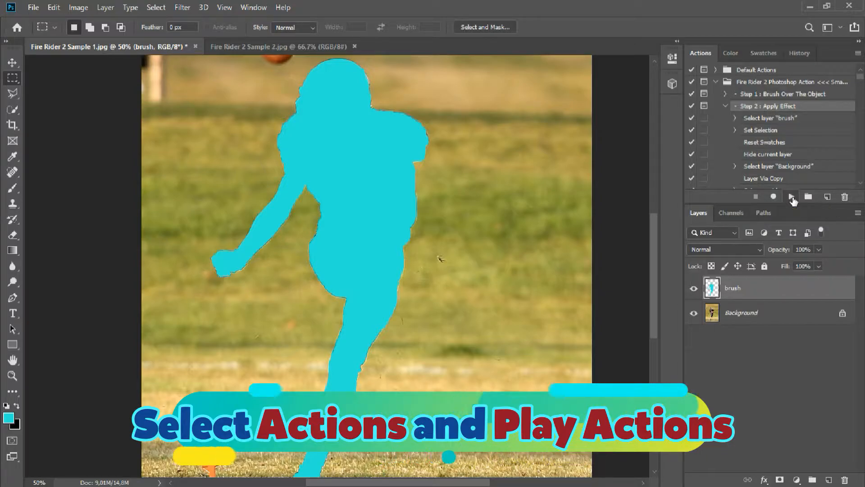
{"action": "left_click", "coordinate": [792, 197]}
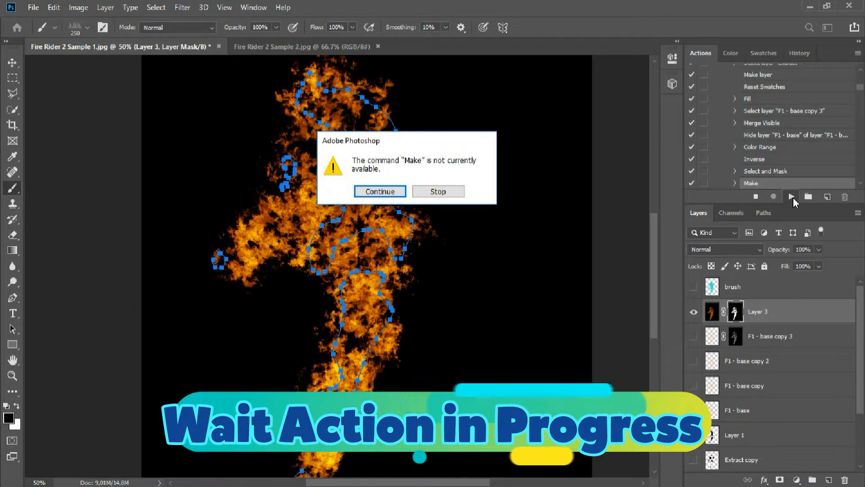
Step: Continue the action past each unavailable Make command until the render finishes, and dismiss the closing message
{"action": "left_click", "coordinate": [387, 193]}
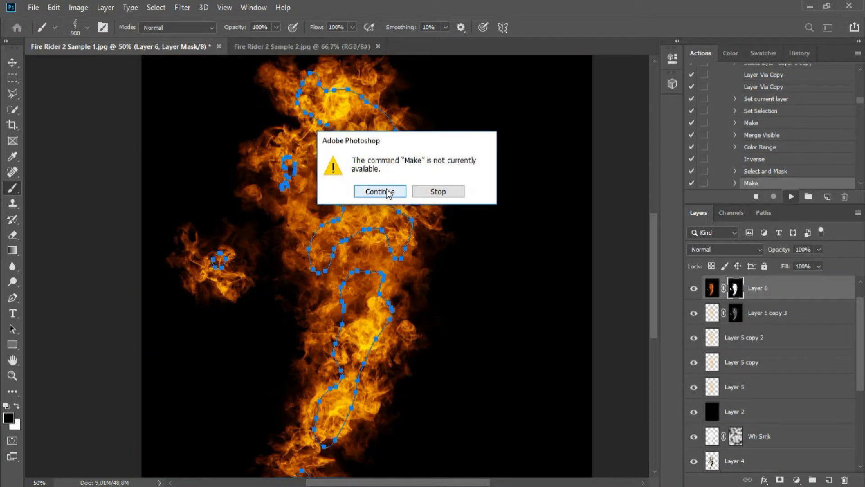
{"action": "left_click", "coordinate": [386, 191]}
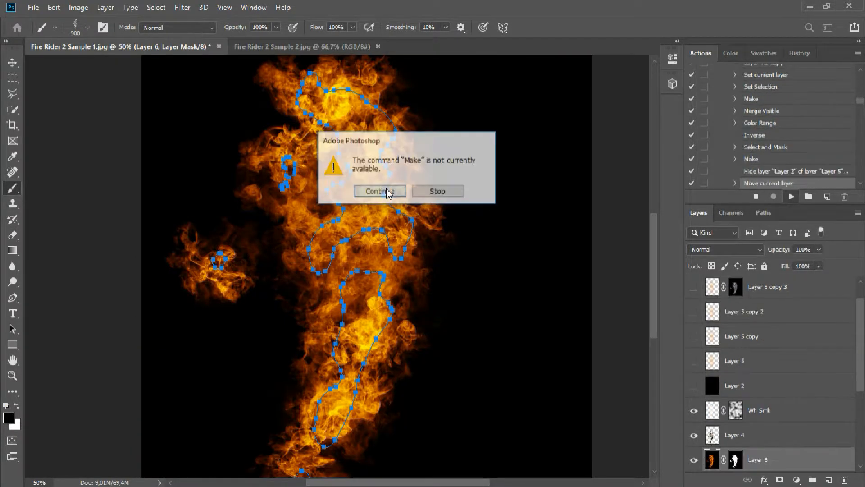
{"action": "left_click", "coordinate": [388, 191]}
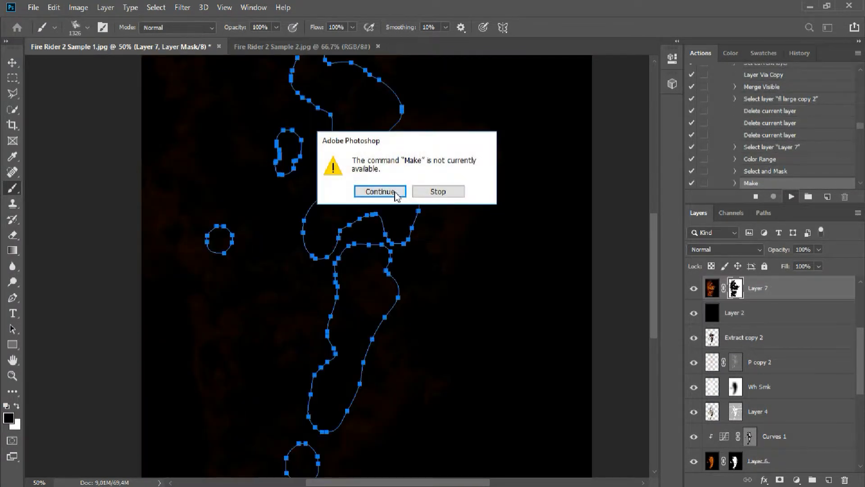
{"action": "left_click", "coordinate": [395, 192]}
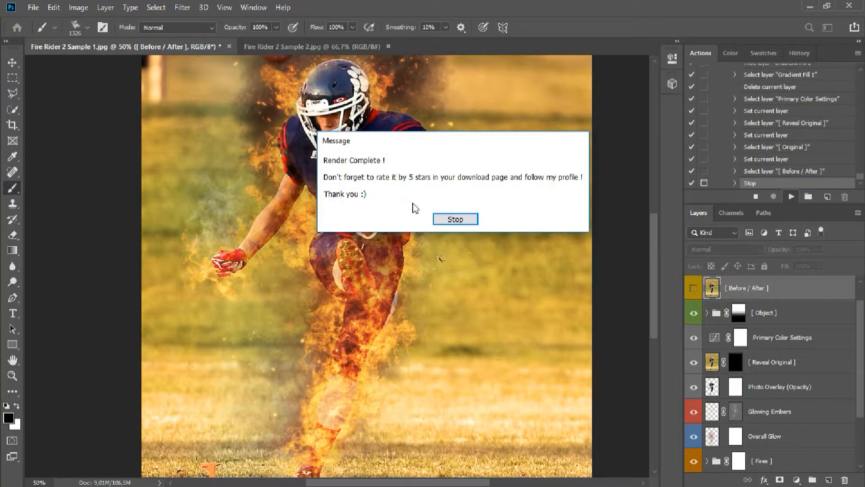
{"action": "left_click", "coordinate": [454, 219]}
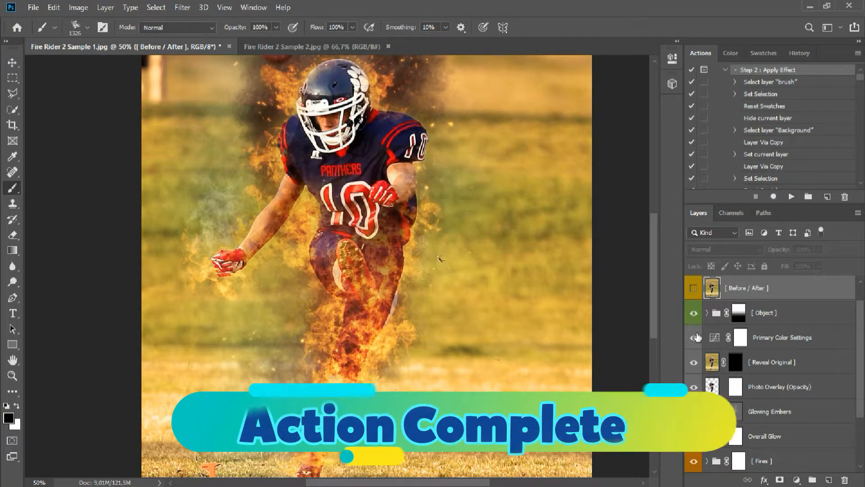
Step: Compare the effect with the original using the [ Before / After ] layer, and expand the [ Object ] group and toggle its visibility
{"action": "left_click", "coordinate": [693, 288]}
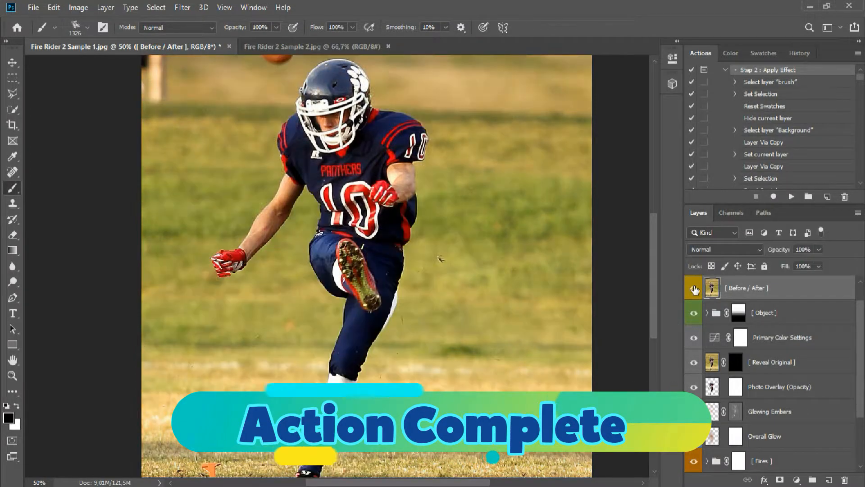
{"action": "left_click", "coordinate": [694, 288]}
{"action": "left_click", "coordinate": [694, 288]}
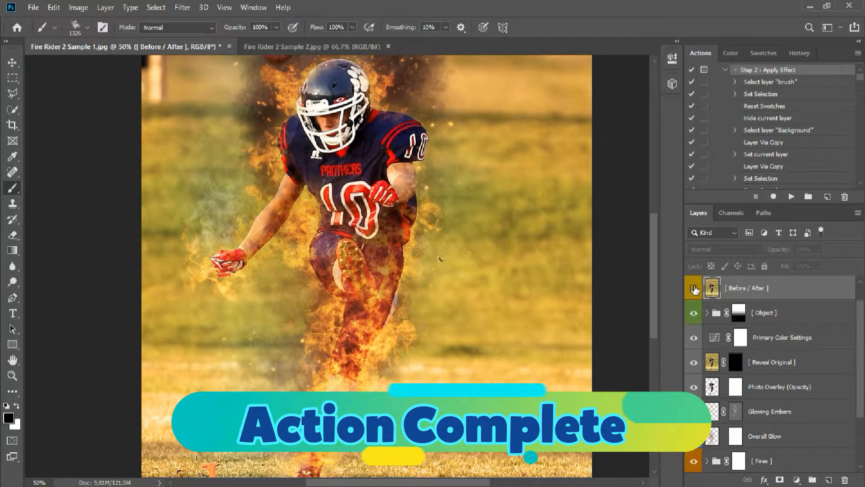
{"action": "left_click", "coordinate": [706, 314]}
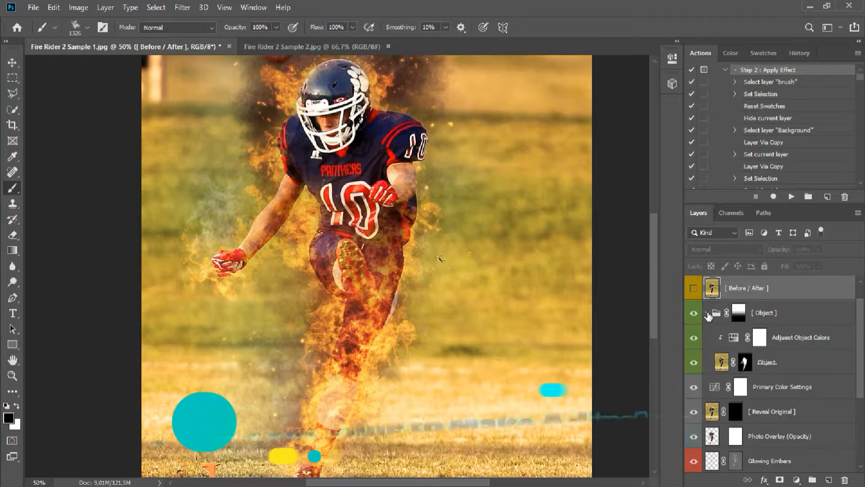
{"action": "left_click", "coordinate": [694, 313]}
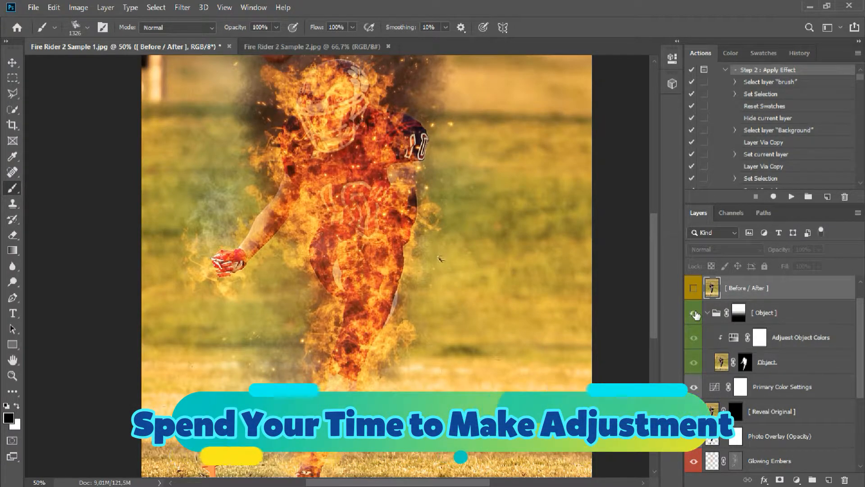
{"action": "left_click", "coordinate": [694, 313]}
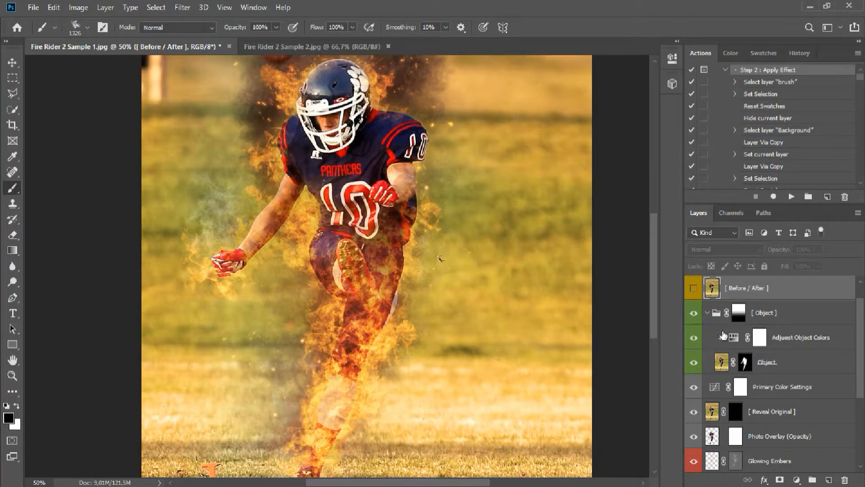
Step: Hide and show the [ Fires ] and [ Smokes ] groups to check what each contributes to the effect
{"action": "scroll", "coordinate": [723, 335], "scroll_direction": "down", "scroll_amount": 1}
{"action": "scroll", "coordinate": [698, 350], "scroll_direction": "down", "scroll_amount": 3}
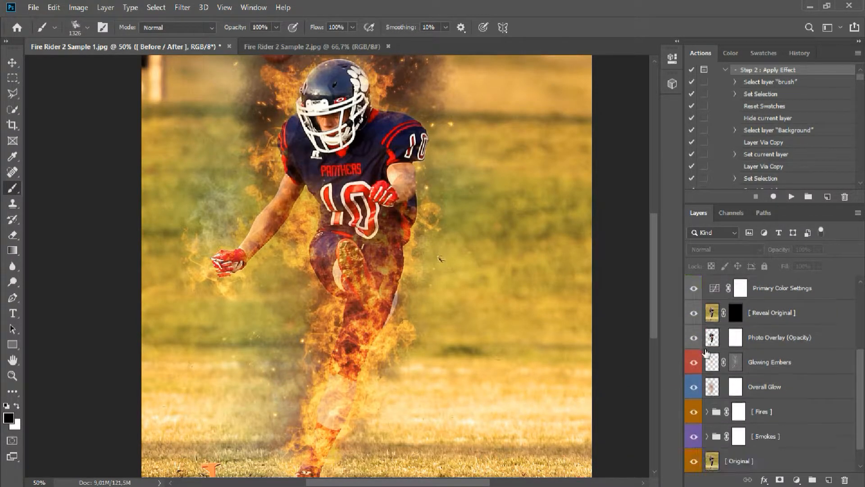
{"action": "scroll", "coordinate": [711, 352], "scroll_direction": "down", "scroll_amount": 1}
{"action": "left_click", "coordinate": [695, 386]}
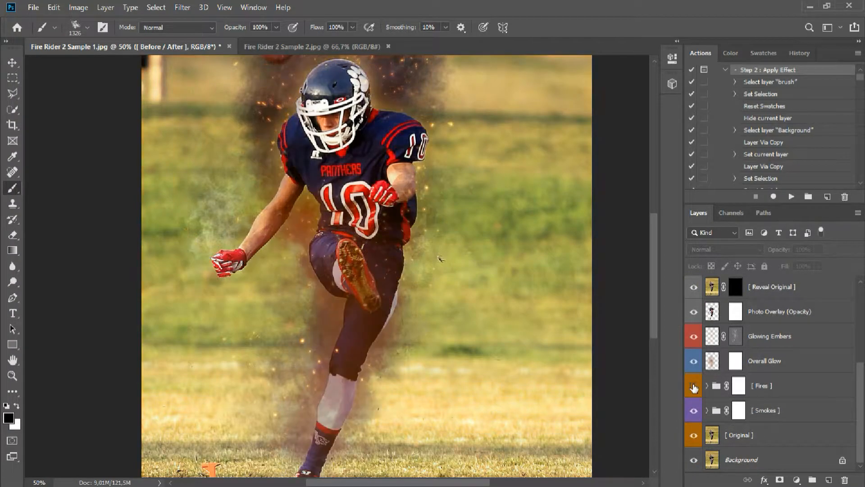
{"action": "left_click", "coordinate": [695, 387]}
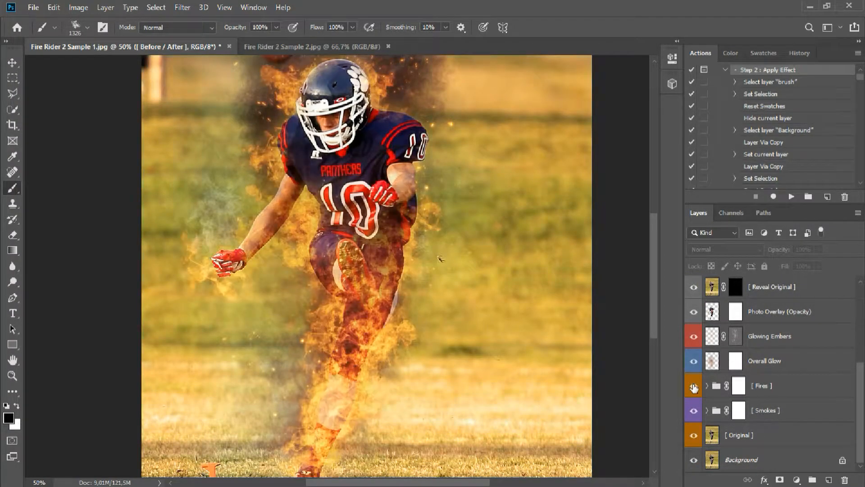
{"action": "left_click", "coordinate": [693, 411]}
{"action": "left_click", "coordinate": [694, 410]}
Step: Save the finished football image as a JPEG named "Fire Rider 2 Sample 1 after" with quality 10, Baseline Optimized
{"action": "left_click", "coordinate": [35, 11]}
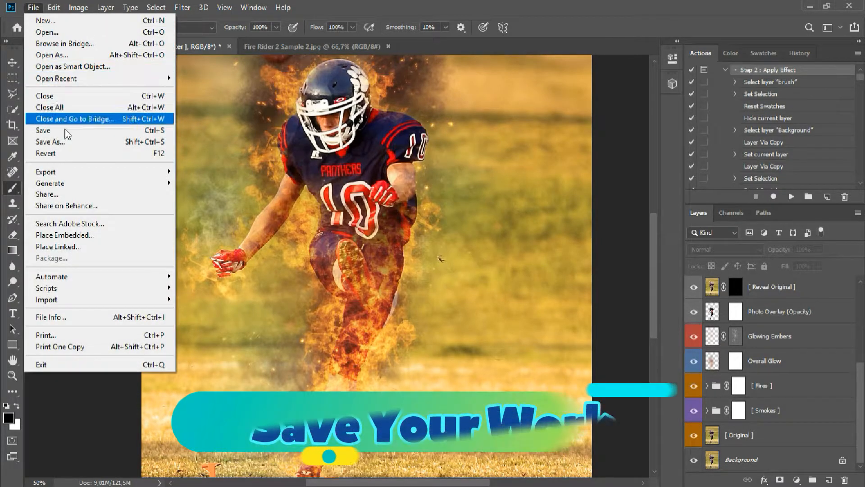
{"action": "left_click", "coordinate": [54, 141]}
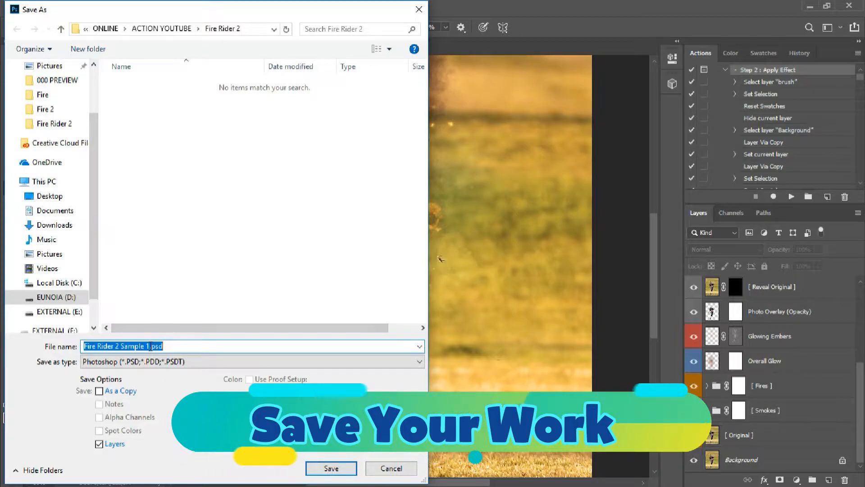
{"action": "left_click_drag", "start_coordinate": [149, 346], "coordinate": [195, 344]}
{"action": "key", "text": "BackSpace"}
{"action": "type", "text": "af"}
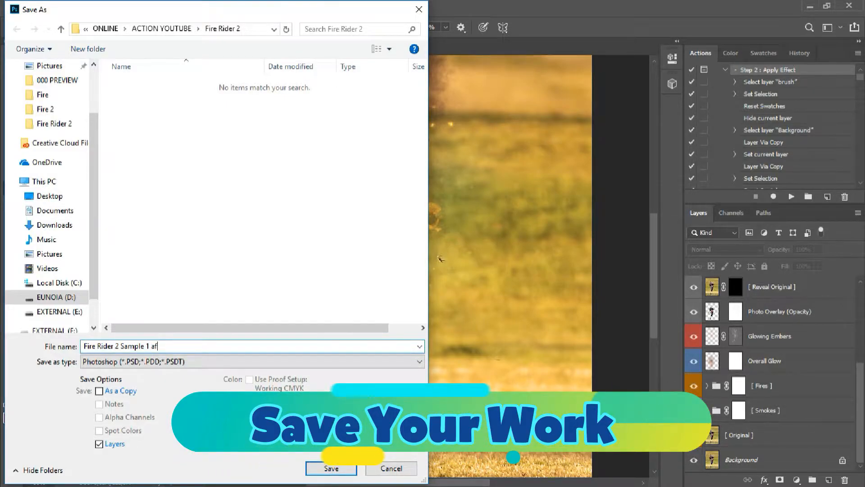
{"action": "type", "text": "ter"}
{"action": "left_click", "coordinate": [199, 361]}
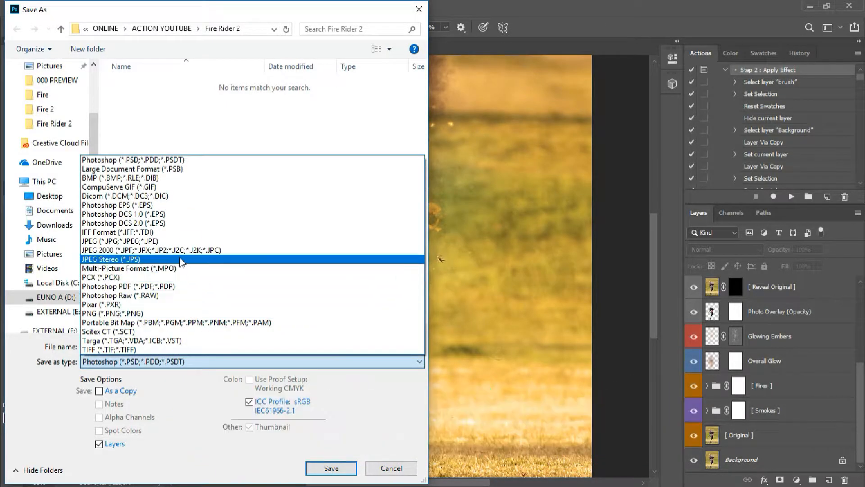
{"action": "left_click", "coordinate": [181, 241]}
{"action": "left_click", "coordinate": [320, 467]}
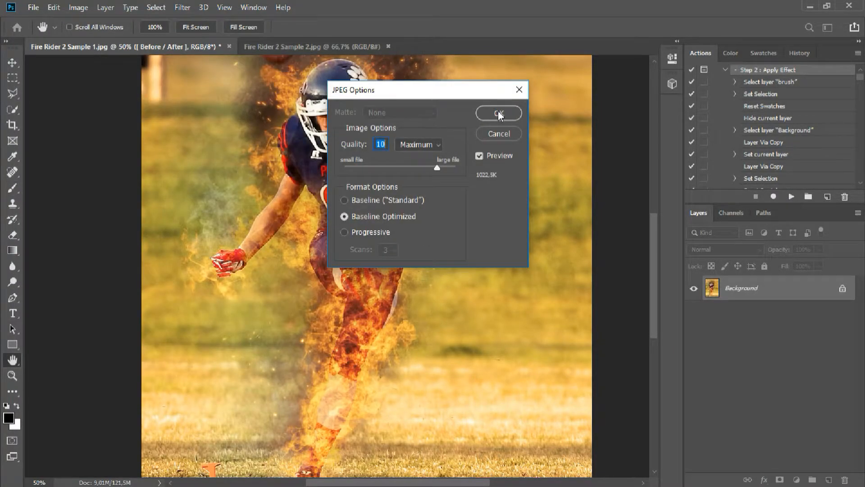
{"action": "left_click", "coordinate": [500, 113]}
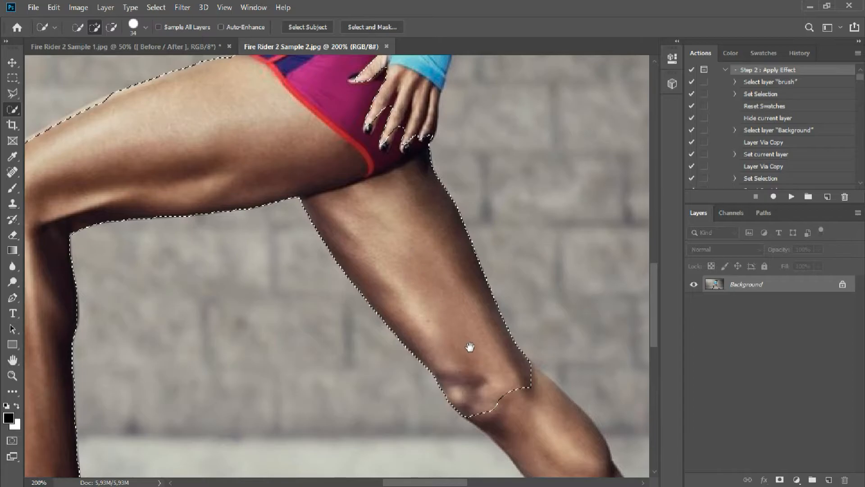
Step: In Fire Rider 2 Sample 2.jpg, extend the Quick Selection down the runner's rear leg and shoe and subtract the ground beside the laces
{"action": "left_click_drag", "start_coordinate": [469, 348], "coordinate": [299, 125]}
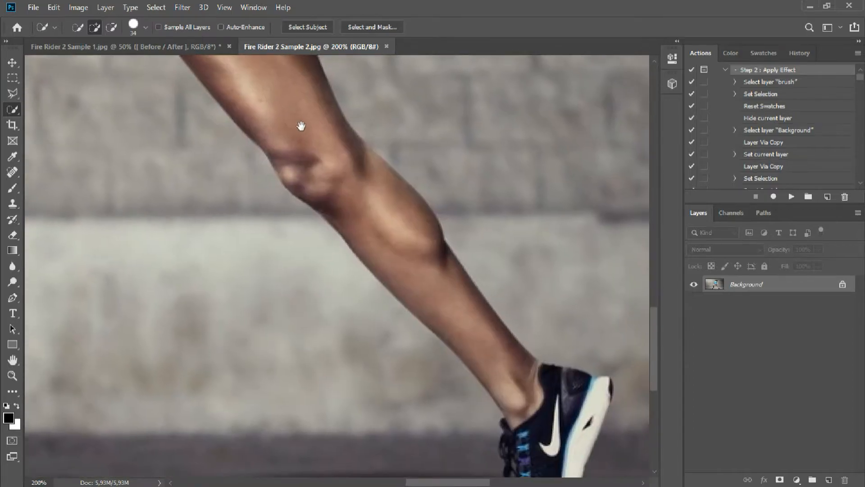
{"action": "left_click_drag", "start_coordinate": [348, 179], "coordinate": [402, 238]}
{"action": "left_click_drag", "start_coordinate": [437, 289], "coordinate": [323, 76]}
{"action": "mouse_move", "coordinate": [395, 170]}
{"action": "left_mouse_down"}
{"action": "mouse_move", "coordinate": [430, 212]}
{"action": "mouse_move", "coordinate": [426, 278]}
{"action": "mouse_move", "coordinate": [435, 277]}
{"action": "mouse_move", "coordinate": [457, 210]}
{"action": "mouse_move", "coordinate": [479, 179]}
{"action": "mouse_move", "coordinate": [459, 199]}
{"action": "left_mouse_up"}
{"action": "key", "text": "alt"}
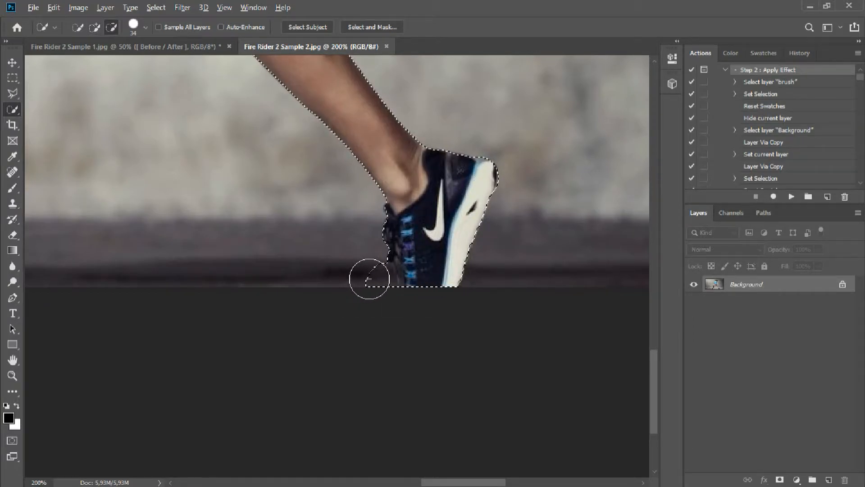
Step: Add the runner's blue shirt torso and rear arm to the selection, leaving out the wall between waist and elbow
{"action": "key", "text": "space"}
{"action": "left_click_drag", "start_coordinate": [279, 93], "coordinate": [347, 222]}
{"action": "mouse_move", "coordinate": [289, 109]}
{"action": "left_mouse_down"}
{"action": "mouse_move", "coordinate": [344, 315]}
{"action": "mouse_move", "coordinate": [363, 238]}
{"action": "mouse_move", "coordinate": [381, 217]}
{"action": "left_mouse_up"}
{"action": "key", "text": "space"}
{"action": "left_click_drag", "start_coordinate": [309, 172], "coordinate": [350, 338]}
{"action": "mouse_move", "coordinate": [312, 295]}
{"action": "left_mouse_down"}
{"action": "mouse_move", "coordinate": [306, 341]}
{"action": "mouse_move", "coordinate": [251, 120]}
{"action": "left_mouse_up"}
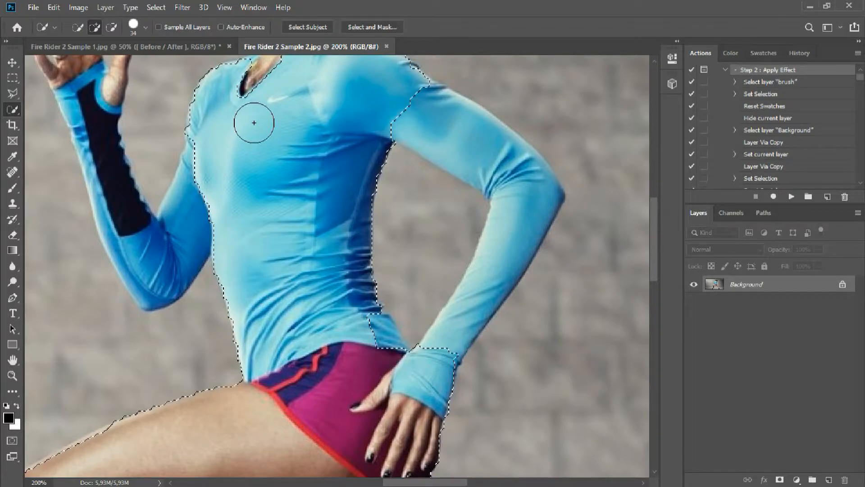
{"action": "left_click_drag", "start_coordinate": [389, 343], "coordinate": [371, 329]}
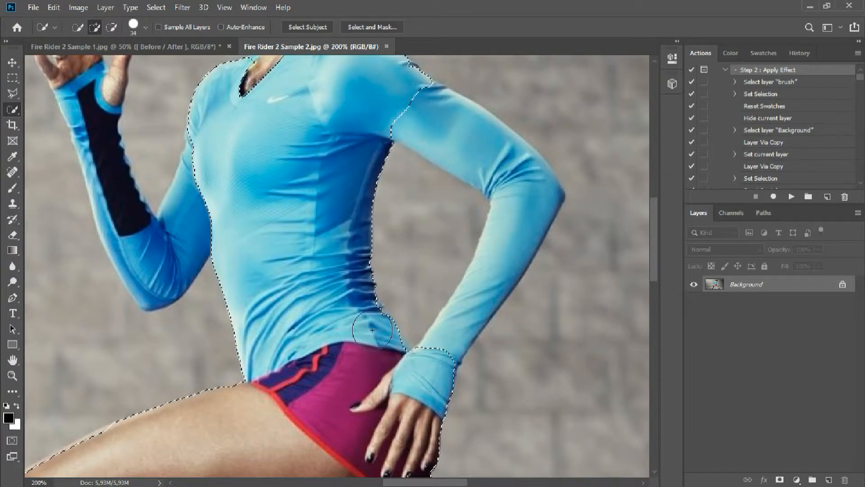
{"action": "mouse_move", "coordinate": [455, 324]}
{"action": "left_mouse_down"}
{"action": "mouse_move", "coordinate": [503, 240]}
{"action": "mouse_move", "coordinate": [486, 222]}
{"action": "mouse_move", "coordinate": [427, 213]}
{"action": "left_mouse_up"}
{"action": "left_click", "coordinate": [427, 213], "text": "alt"}
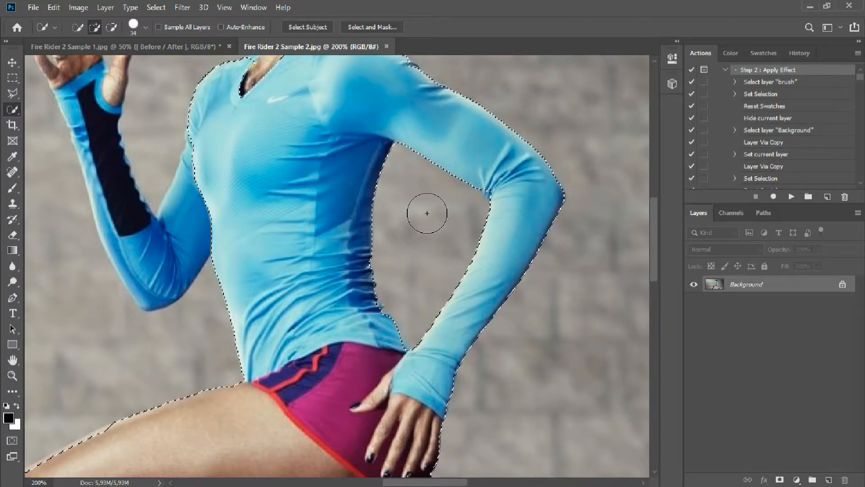
Step: Add the runner's raised front arm, black sleeve patch and open hand to the selection
{"action": "left_click_drag", "start_coordinate": [363, 196], "coordinate": [428, 309]}
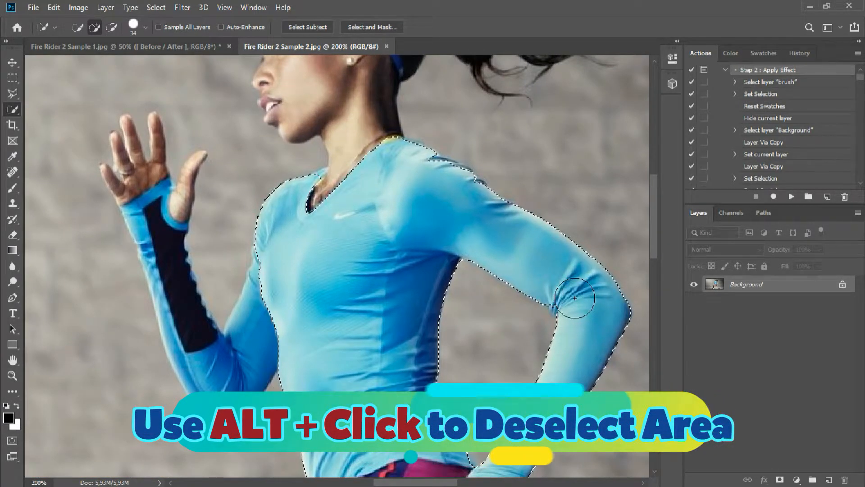
{"action": "left_click_drag", "start_coordinate": [365, 358], "coordinate": [420, 368]}
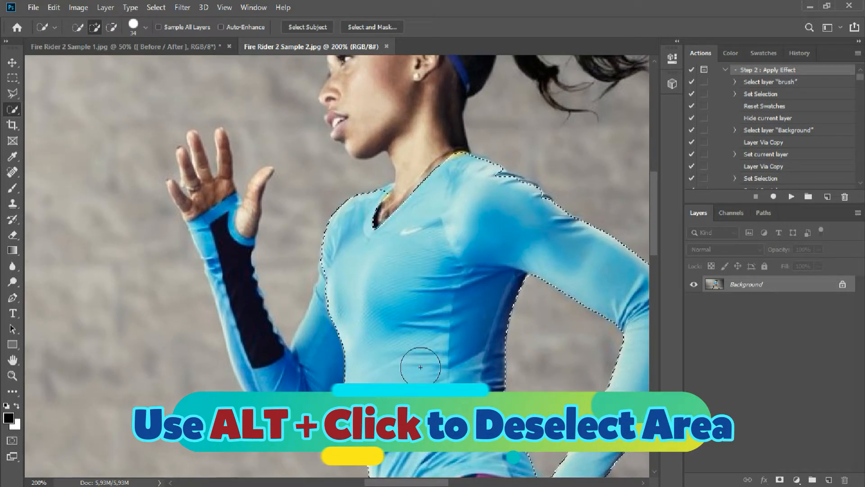
{"action": "mouse_move", "coordinate": [329, 344]}
{"action": "left_mouse_down"}
{"action": "mouse_move", "coordinate": [271, 383]}
{"action": "mouse_move", "coordinate": [285, 416]}
{"action": "mouse_move", "coordinate": [253, 338]}
{"action": "left_mouse_up"}
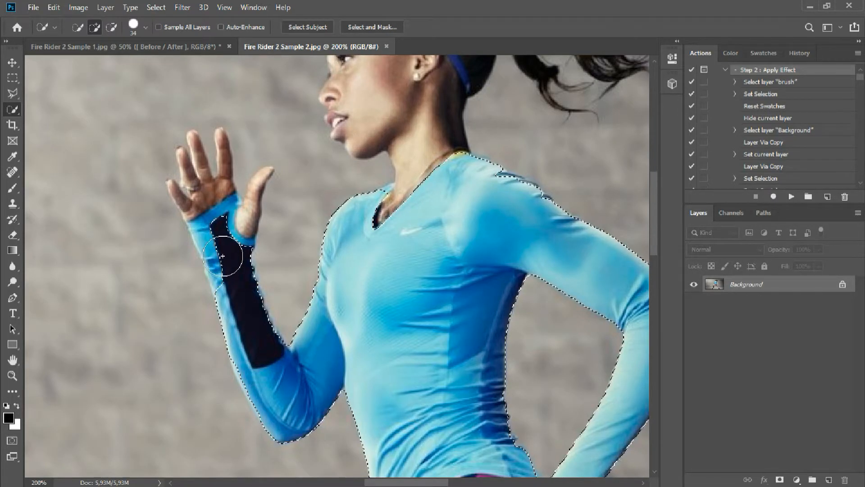
{"action": "mouse_move", "coordinate": [228, 266]}
{"action": "left_mouse_down"}
{"action": "mouse_move", "coordinate": [205, 199]}
{"action": "mouse_move", "coordinate": [192, 186]}
{"action": "mouse_move", "coordinate": [193, 154]}
{"action": "mouse_move", "coordinate": [203, 179]}
{"action": "mouse_move", "coordinate": [187, 185]}
{"action": "mouse_move", "coordinate": [237, 192]}
{"action": "mouse_move", "coordinate": [238, 212]}
{"action": "mouse_move", "coordinate": [255, 175]}
{"action": "left_mouse_up"}
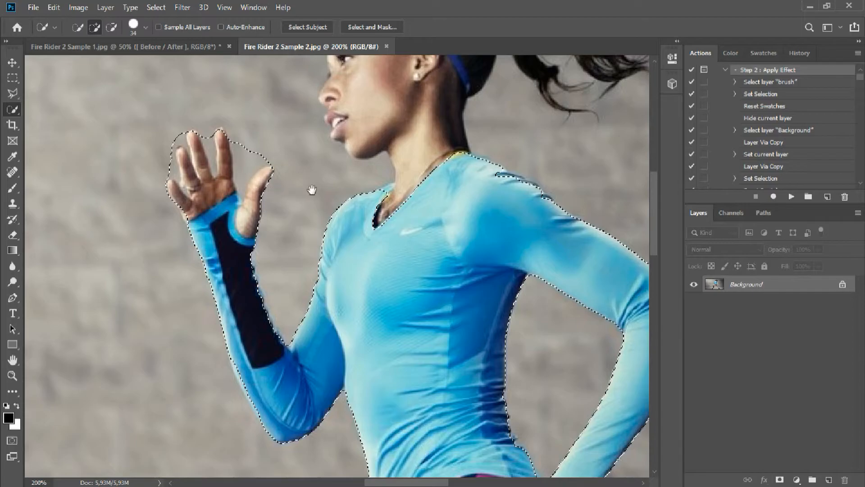
Step: Add the runner's head, neck and ponytail to the selection, and subtract the wall behind the neck and between face and hand
{"action": "left_click_drag", "start_coordinate": [350, 179], "coordinate": [284, 305]}
{"action": "mouse_move", "coordinate": [353, 304]}
{"action": "left_mouse_down"}
{"action": "mouse_move", "coordinate": [346, 323]}
{"action": "mouse_move", "coordinate": [353, 261]}
{"action": "mouse_move", "coordinate": [317, 195]}
{"action": "mouse_move", "coordinate": [308, 214]}
{"action": "mouse_move", "coordinate": [288, 178]}
{"action": "mouse_move", "coordinate": [352, 128]}
{"action": "mouse_move", "coordinate": [386, 126]}
{"action": "left_mouse_up"}
{"action": "left_click_drag", "start_coordinate": [496, 136], "coordinate": [420, 172]}
{"action": "mouse_move", "coordinate": [469, 148]}
{"action": "left_mouse_down"}
{"action": "mouse_move", "coordinate": [489, 148]}
{"action": "mouse_move", "coordinate": [508, 174]}
{"action": "mouse_move", "coordinate": [477, 117]}
{"action": "mouse_move", "coordinate": [469, 126]}
{"action": "left_mouse_up"}
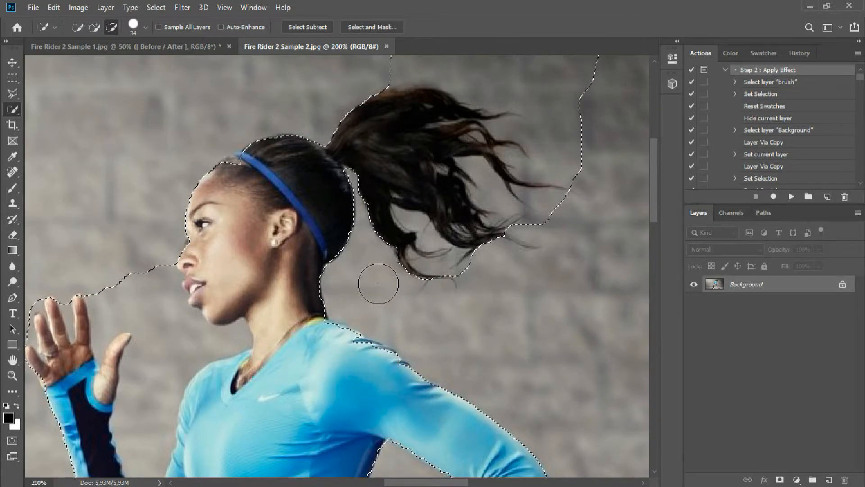
{"action": "key", "text": "alt"}
{"action": "mouse_move", "coordinate": [197, 299]}
{"action": "left_mouse_down"}
{"action": "mouse_move", "coordinate": [145, 319]}
{"action": "mouse_move", "coordinate": [145, 311]}
{"action": "left_mouse_up"}
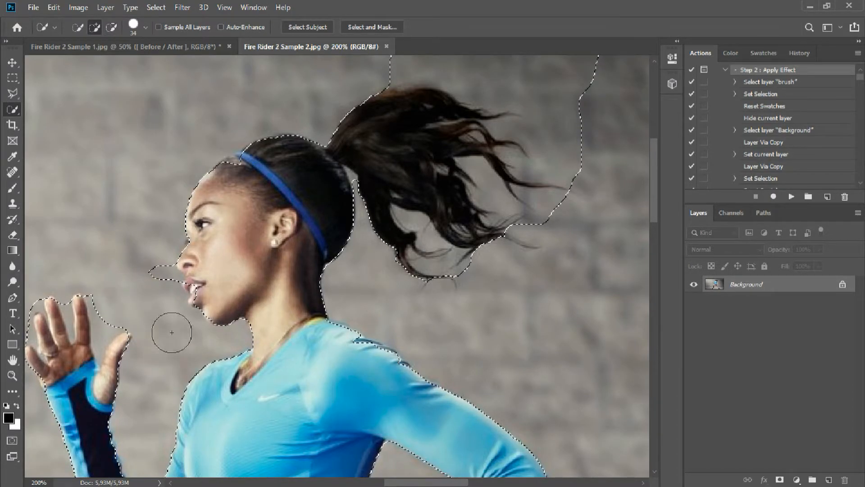
{"action": "key", "text": "alt"}
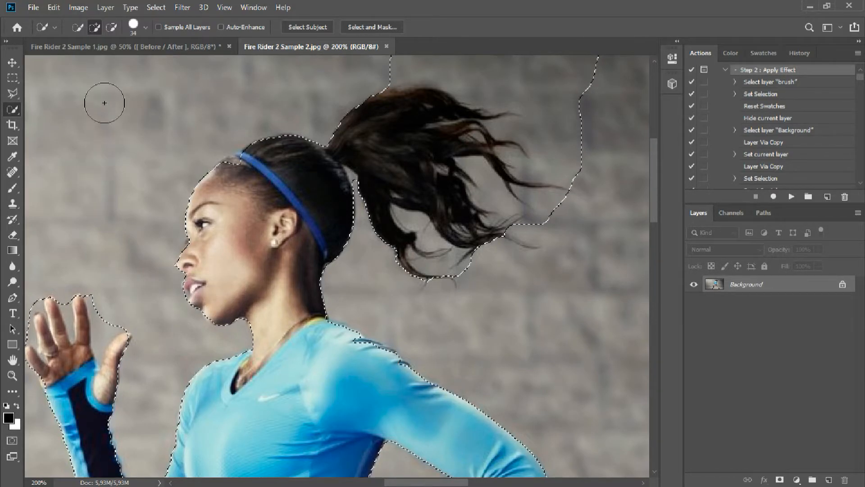
Step: Reduce the Quick Selection brush size to 5 px and subtract the background between the raised hand's thumb and fingers
{"action": "left_click", "coordinate": [145, 28]}
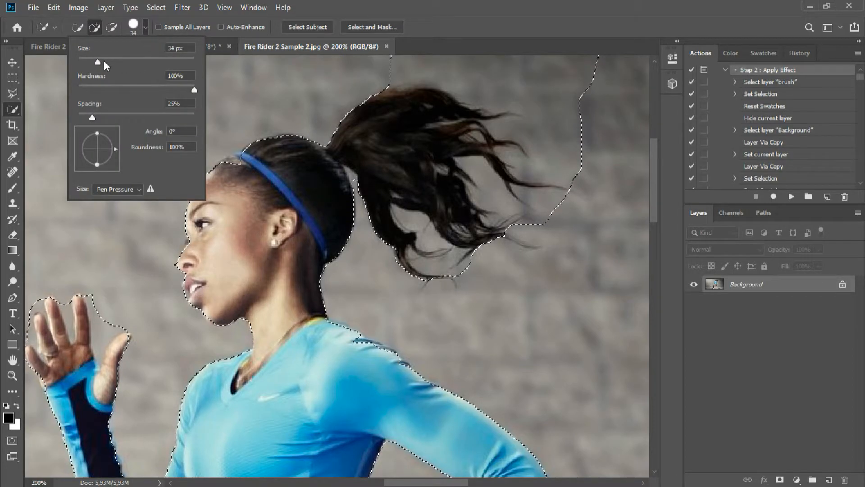
{"action": "left_click_drag", "start_coordinate": [85, 61], "coordinate": [84, 61]}
{"action": "left_click_drag", "start_coordinate": [82, 64], "coordinate": [81, 63]}
{"action": "left_click_drag", "start_coordinate": [98, 323], "coordinate": [101, 316]}
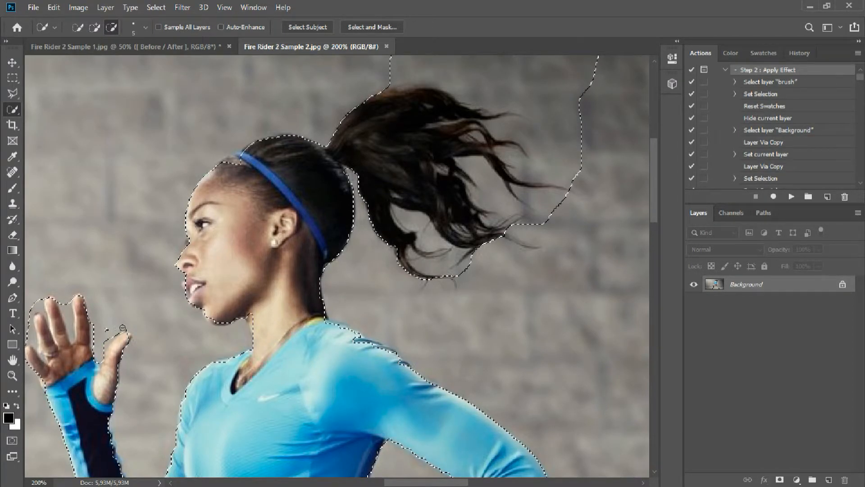
{"action": "key", "text": "alt"}
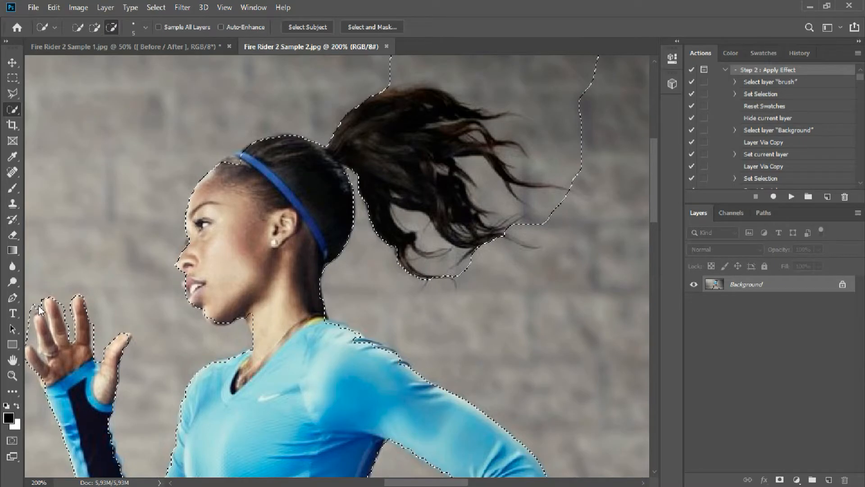
Step: Refine the selection around the raised hand's fingers, adding missed finger areas and subtracting the wall near the fingertips
{"action": "left_click_drag", "start_coordinate": [46, 307], "coordinate": [137, 289]}
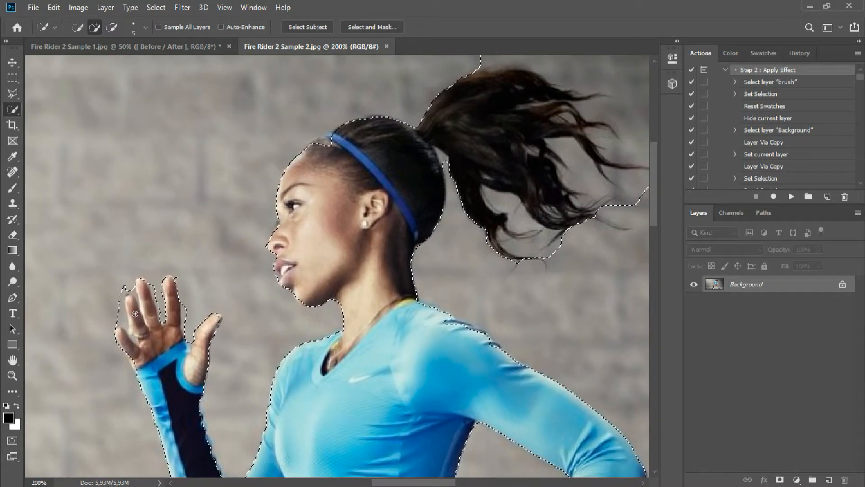
{"action": "left_click_drag", "start_coordinate": [118, 319], "coordinate": [122, 320]}
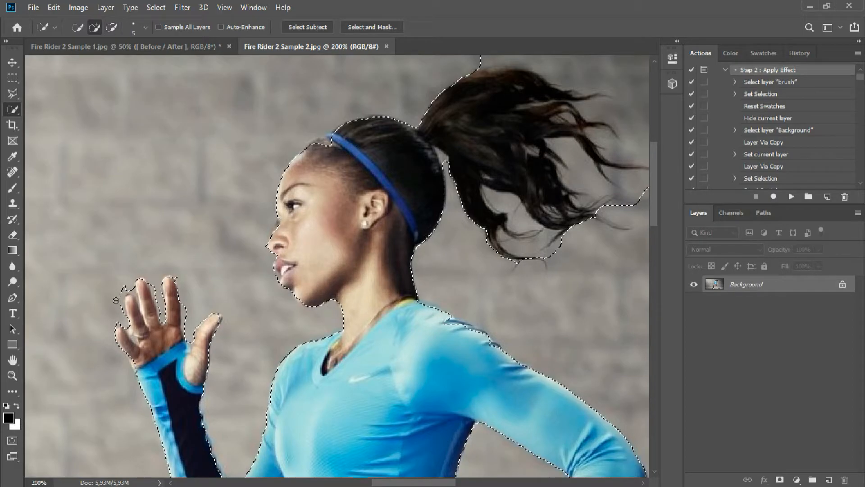
{"action": "left_click", "coordinate": [120, 303], "text": "alt"}
{"action": "left_click", "coordinate": [123, 288], "text": "alt"}
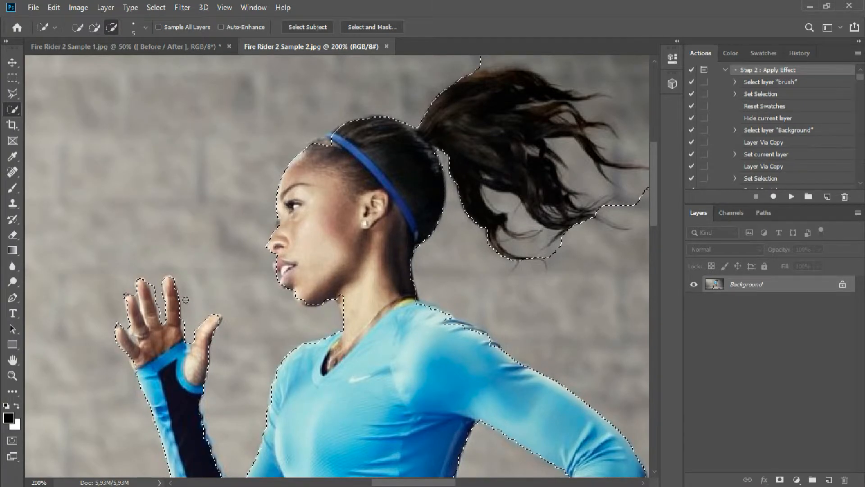
{"action": "left_click_drag", "start_coordinate": [185, 311], "coordinate": [186, 333]}
Step: Subtract the large area of wall above and behind the runner's ponytail from the selection
{"action": "left_click_drag", "start_coordinate": [355, 299], "coordinate": [214, 348]}
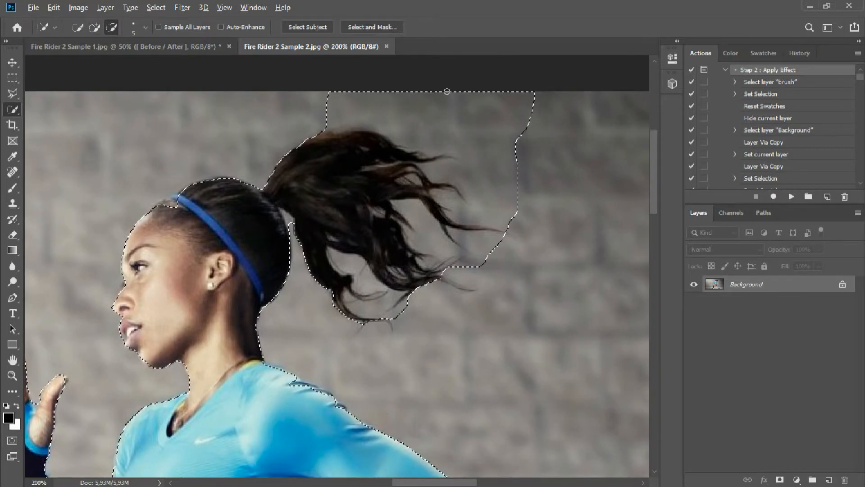
{"action": "left_click_drag", "start_coordinate": [447, 91], "coordinate": [490, 140]}
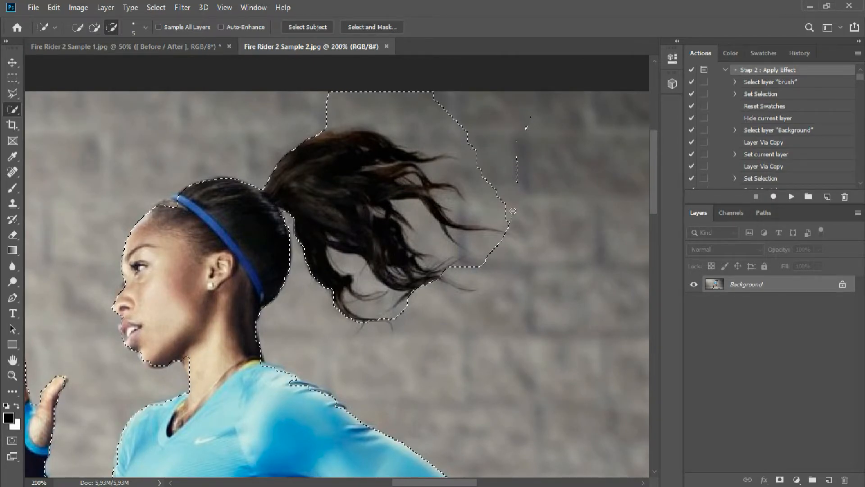
{"action": "mouse_move", "coordinate": [500, 193]}
{"action": "left_mouse_down"}
{"action": "mouse_move", "coordinate": [452, 213]}
{"action": "mouse_move", "coordinate": [427, 172]}
{"action": "left_mouse_up"}
{"action": "left_click_drag", "start_coordinate": [318, 111], "coordinate": [312, 117], "text": "alt"}
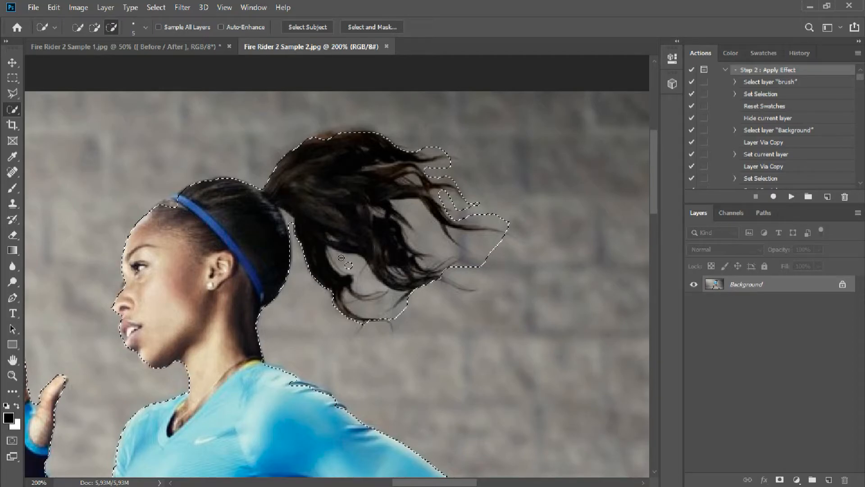
Step: Subtract the remaining wall gaps between the ponytail strands so the selection closely follows the hair tips
{"action": "left_click_drag", "start_coordinate": [374, 293], "coordinate": [400, 310]}
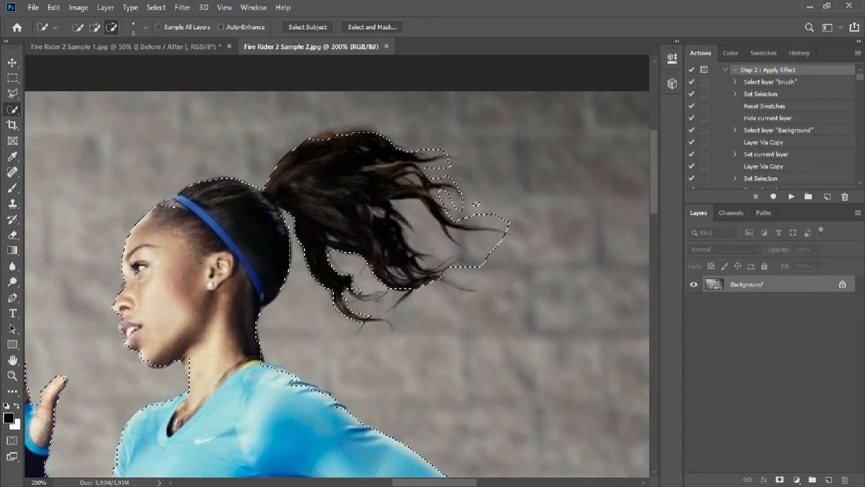
{"action": "key", "text": "alt"}
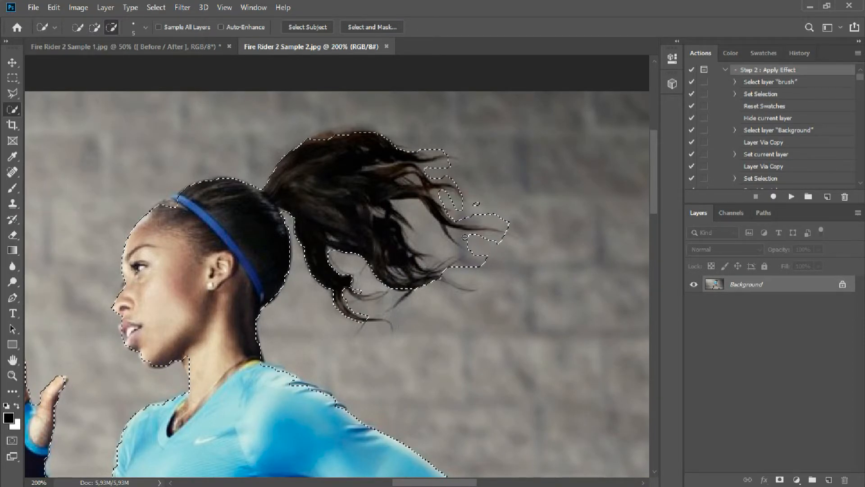
{"action": "left_click_drag", "start_coordinate": [469, 236], "coordinate": [472, 237], "text": "alt"}
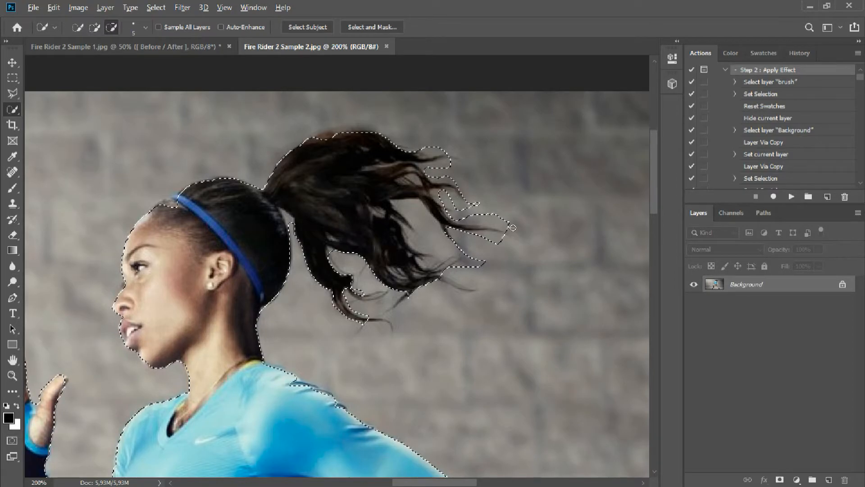
{"action": "key", "text": "alt"}
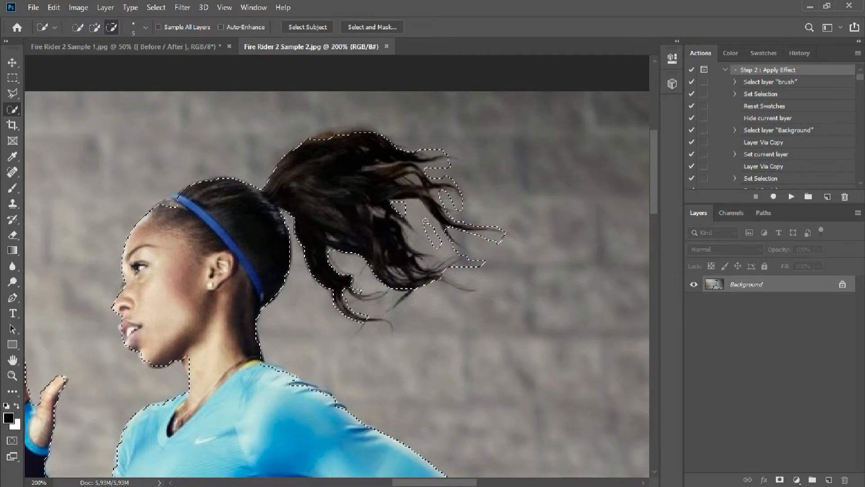
{"action": "key", "text": "alt"}
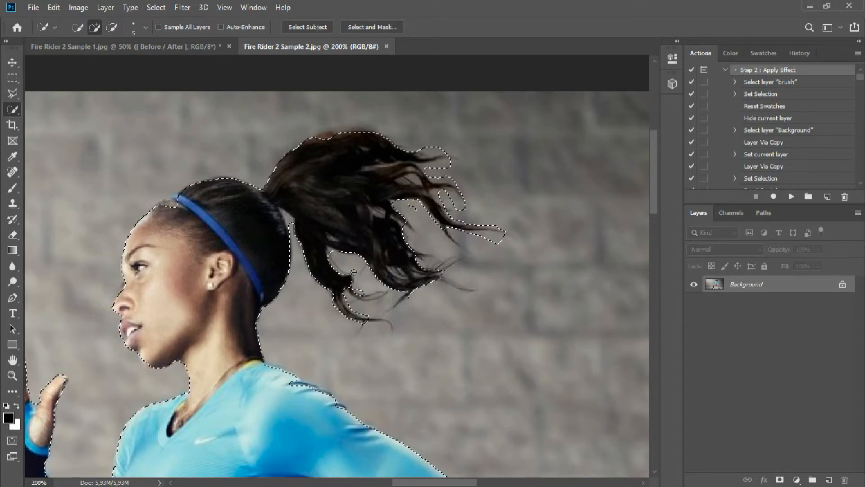
{"action": "key", "text": "alt"}
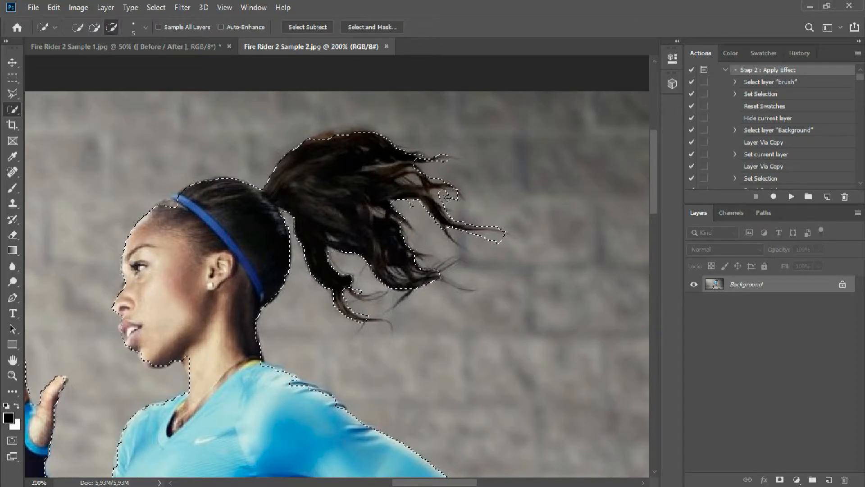
{"action": "key", "text": "alt"}
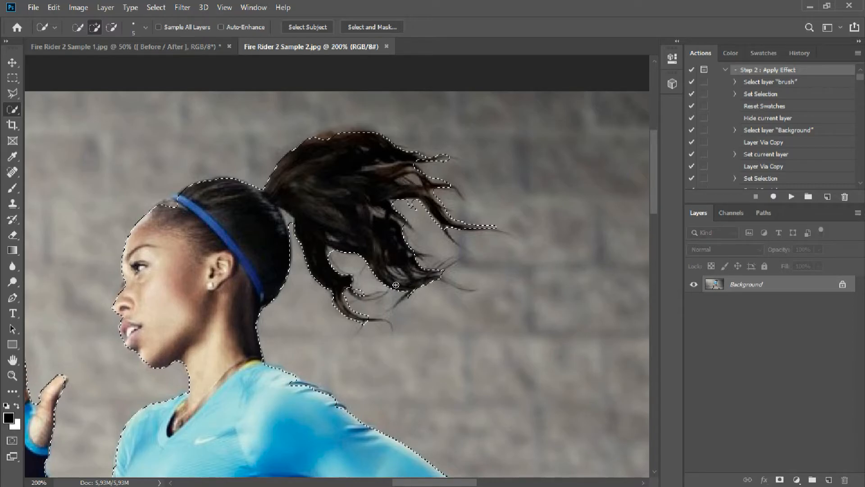
{"action": "key", "text": "alt"}
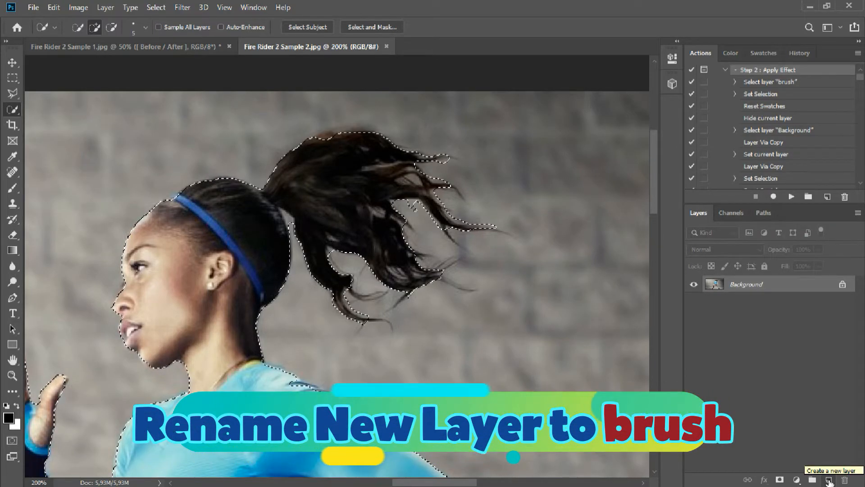
Step: Add a new layer above the Background and name it "brush"
{"action": "left_click", "coordinate": [829, 480]}
{"action": "double_click", "coordinate": [739, 284]}
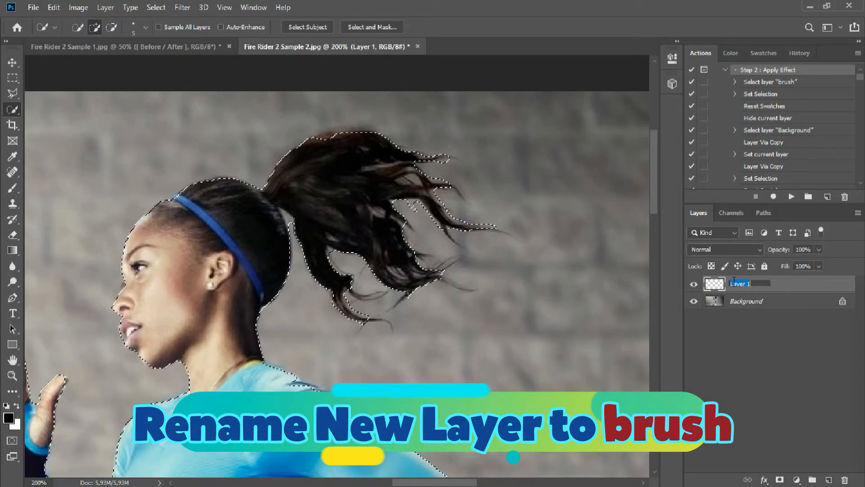
{"action": "type", "text": "brush"}
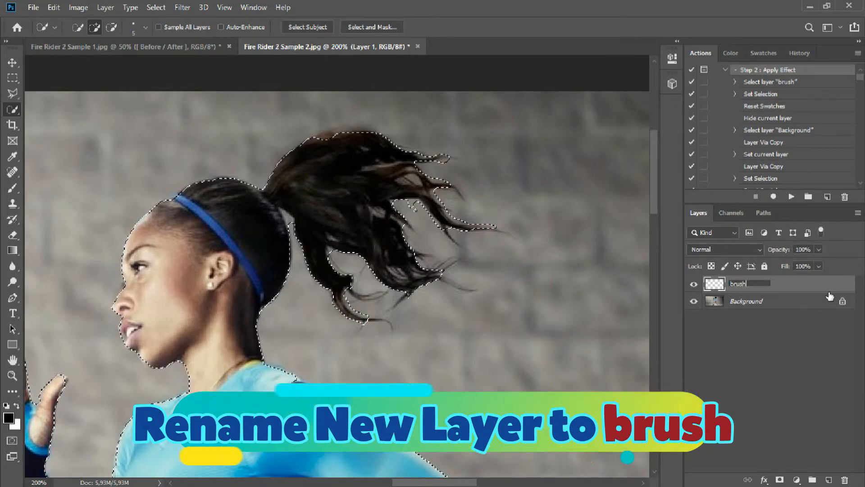
{"action": "key", "text": "Return"}
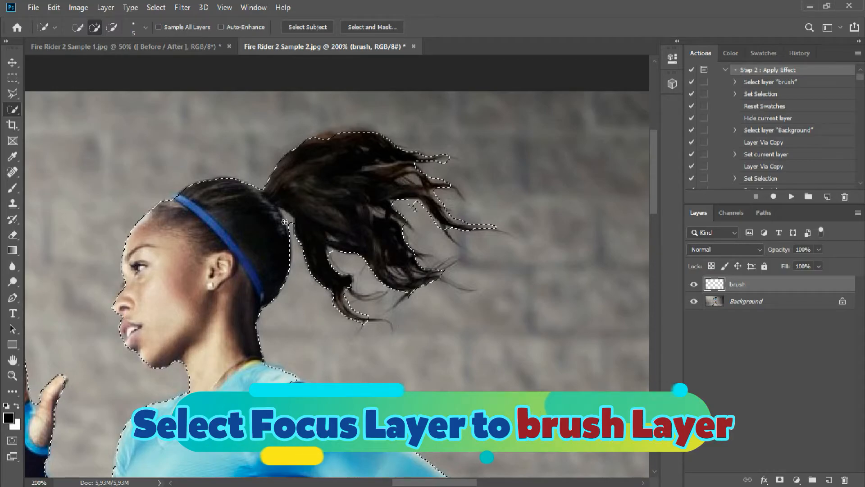
Step: Set up the Brush tool with a bright red foreground color and a hard round 139 px tip at 100% hardness
{"action": "left_click", "coordinate": [14, 189]}
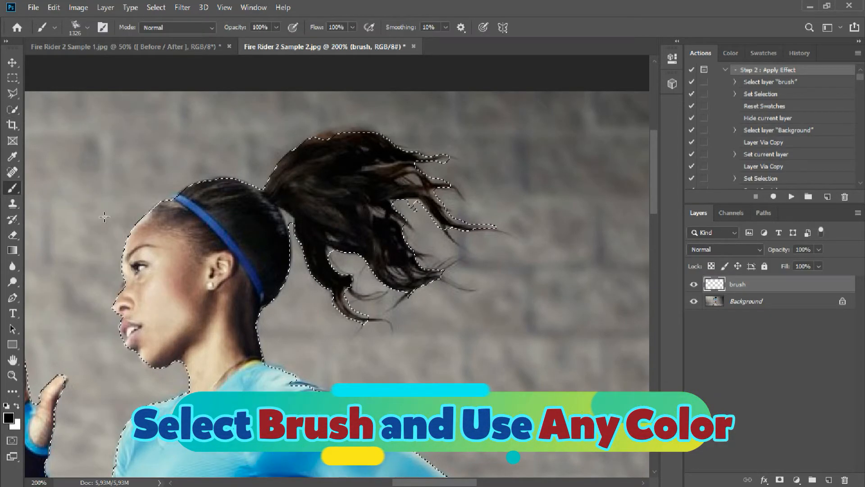
{"action": "left_click", "coordinate": [11, 419]}
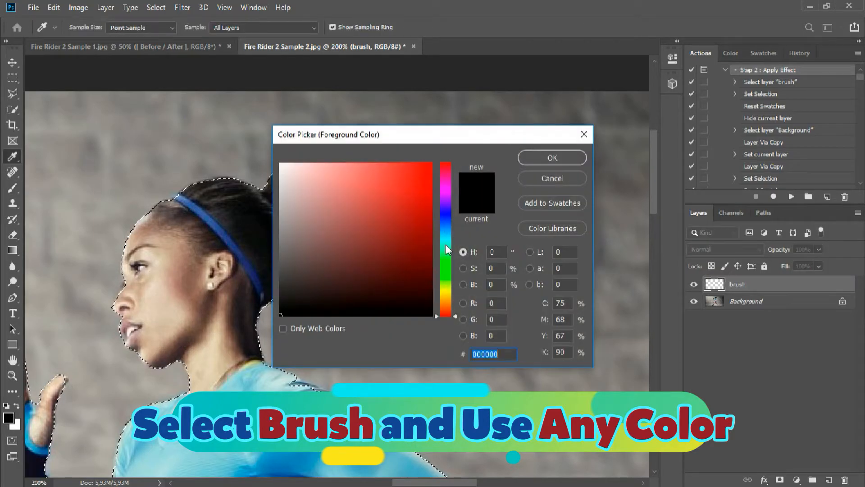
{"action": "left_click", "coordinate": [412, 175]}
{"action": "left_click", "coordinate": [571, 163]}
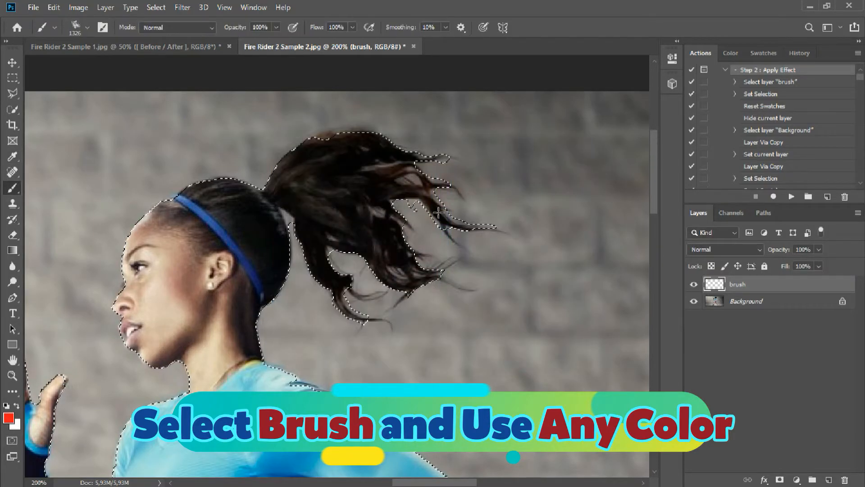
{"action": "right_click", "coordinate": [222, 243]}
{"action": "left_click", "coordinate": [237, 324]}
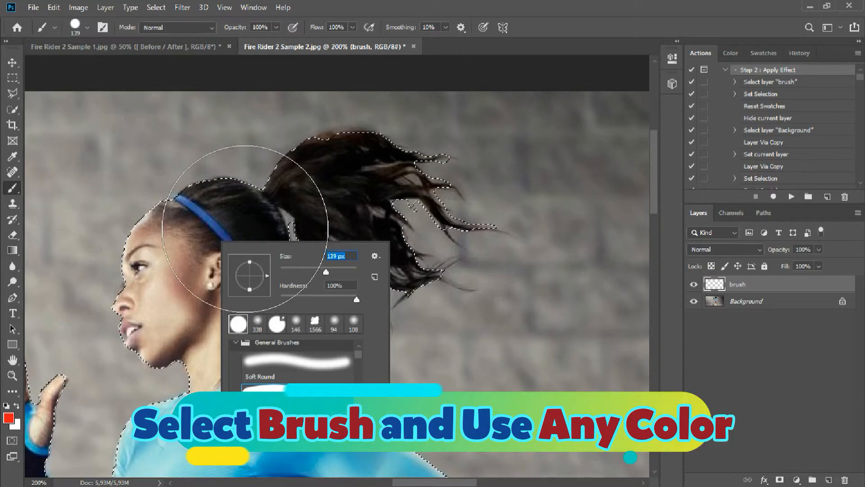
{"action": "key", "text": "Return"}
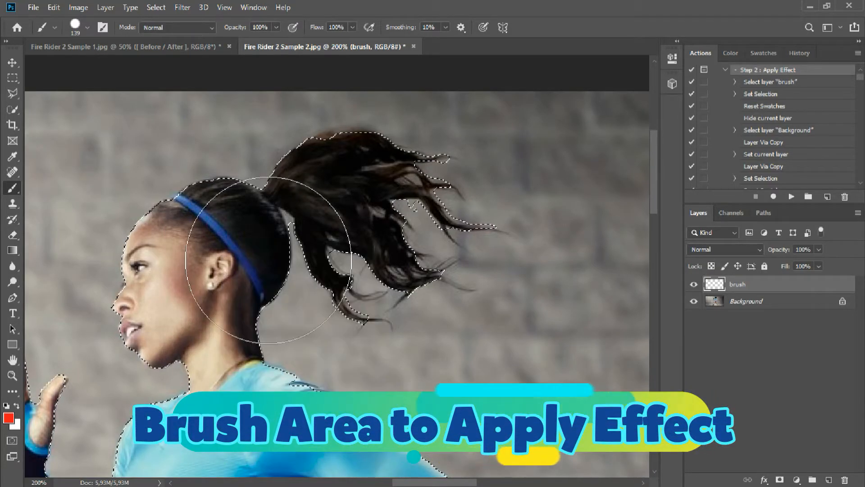
Step: Paint the selected runner's shoes, legs, torso, arms and hands solid red on the brush layer
{"action": "key", "text": "ctrl+minus"}
{"action": "key", "text": "ctrl+minus"}
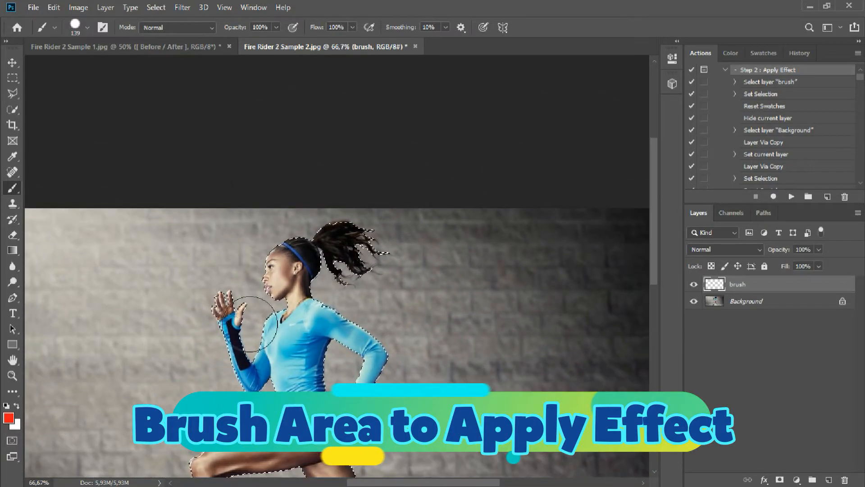
{"action": "scroll", "coordinate": [229, 378], "scroll_direction": "down", "scroll_amount": 5}
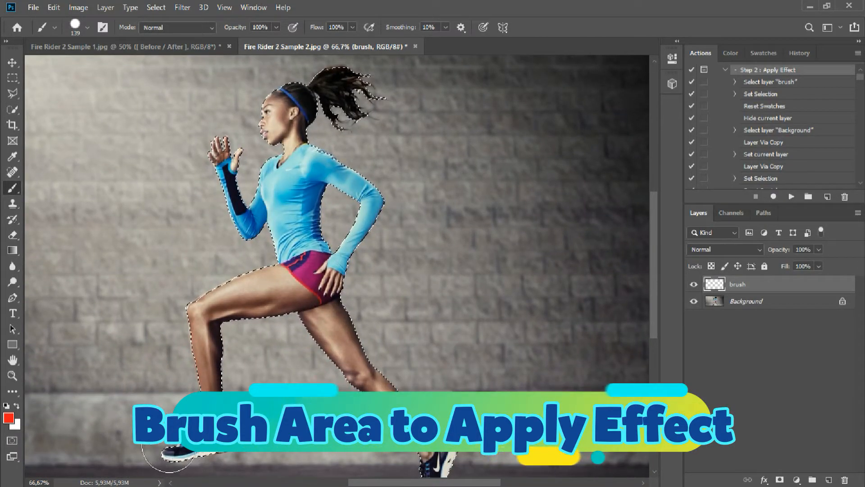
{"action": "mouse_move", "coordinate": [171, 453]}
{"action": "left_mouse_down"}
{"action": "mouse_move", "coordinate": [211, 293]}
{"action": "mouse_move", "coordinate": [256, 292]}
{"action": "mouse_move", "coordinate": [349, 260]}
{"action": "mouse_move", "coordinate": [293, 285]}
{"action": "mouse_move", "coordinate": [435, 443]}
{"action": "left_mouse_up"}
{"action": "scroll", "coordinate": [435, 443], "scroll_direction": "down", "scroll_amount": 4}
{"action": "left_click_drag", "start_coordinate": [453, 329], "coordinate": [428, 383]}
{"action": "key", "text": "ctrl+d"}
{"action": "left_click_drag", "start_coordinate": [345, 215], "coordinate": [398, 373]}
{"action": "key", "text": "ctrl+shift+d"}
{"action": "mouse_move", "coordinate": [361, 316]}
{"action": "left_mouse_down"}
{"action": "mouse_move", "coordinate": [324, 234]}
{"action": "mouse_move", "coordinate": [289, 250]}
{"action": "mouse_move", "coordinate": [347, 220]}
{"action": "mouse_move", "coordinate": [432, 255]}
{"action": "left_mouse_up"}
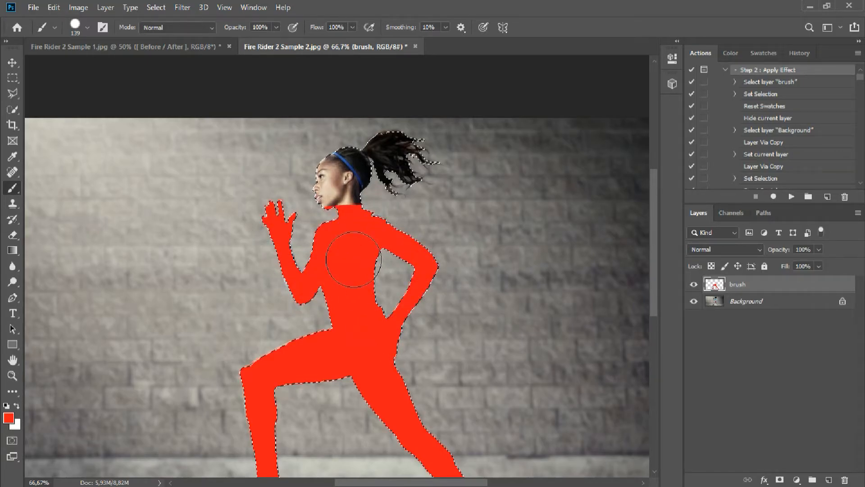
Step: Paint the runner's head and ponytail red within the selection to complete the silhouette
{"action": "key", "text": "ctrl+plus"}
{"action": "key", "text": "ctrl+plus"}
{"action": "mouse_move", "coordinate": [387, 156]}
{"action": "left_mouse_down"}
{"action": "mouse_move", "coordinate": [344, 291]}
{"action": "mouse_move", "coordinate": [358, 293]}
{"action": "mouse_move", "coordinate": [357, 339]}
{"action": "mouse_move", "coordinate": [316, 324]}
{"action": "mouse_move", "coordinate": [289, 244]}
{"action": "mouse_move", "coordinate": [299, 231]}
{"action": "mouse_move", "coordinate": [330, 229]}
{"action": "left_mouse_up"}
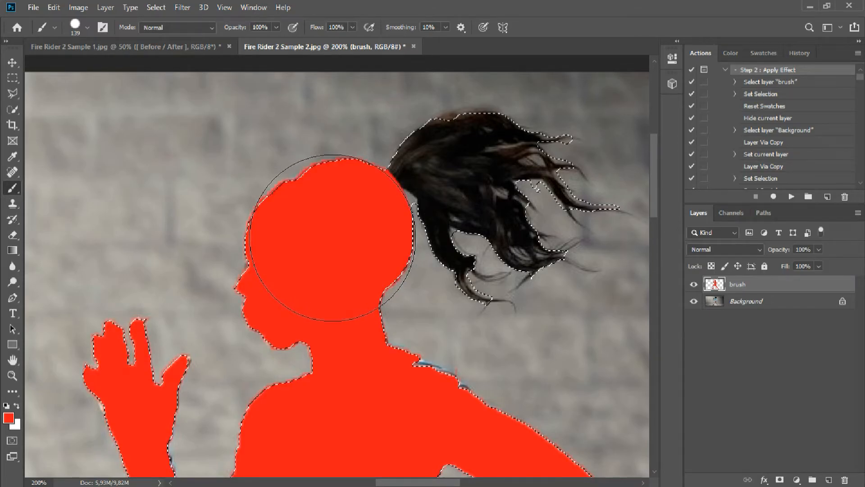
{"action": "mouse_move", "coordinate": [438, 111]}
{"action": "left_mouse_down"}
{"action": "mouse_move", "coordinate": [440, 72]}
{"action": "mouse_move", "coordinate": [460, 125]}
{"action": "left_mouse_up"}
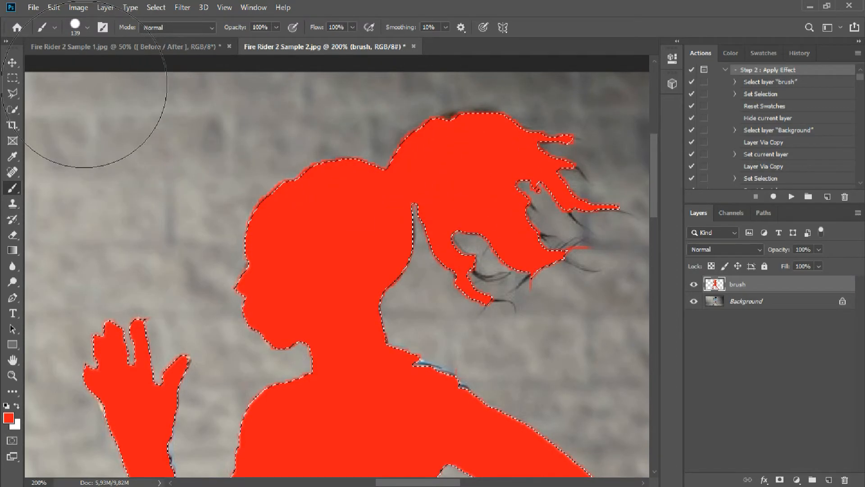
Step: Deselect the runner and toggle the brush layer's visibility to check the full painted silhouette against the photo
{"action": "left_click", "coordinate": [13, 77]}
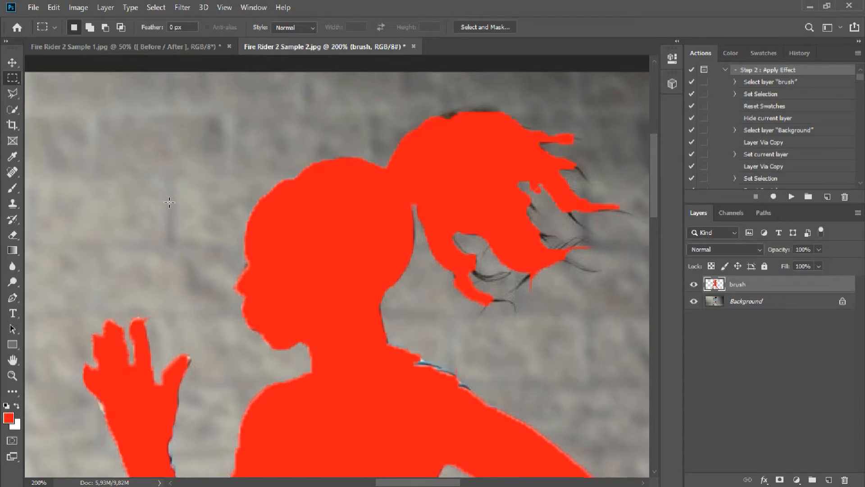
{"action": "key", "text": "ctrl+minus"}
{"action": "key", "text": "ctrl+minus"}
{"action": "left_click_drag", "start_coordinate": [460, 303], "coordinate": [447, 153]}
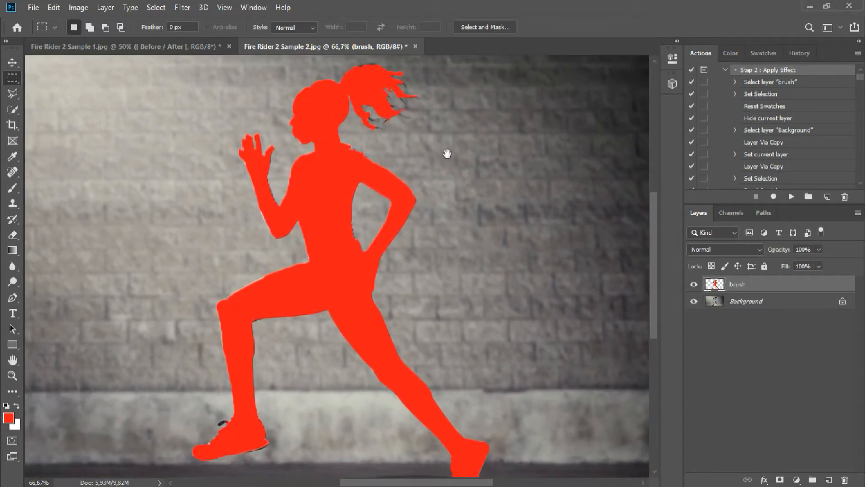
{"action": "left_click", "coordinate": [696, 286]}
{"action": "left_click", "coordinate": [695, 284]}
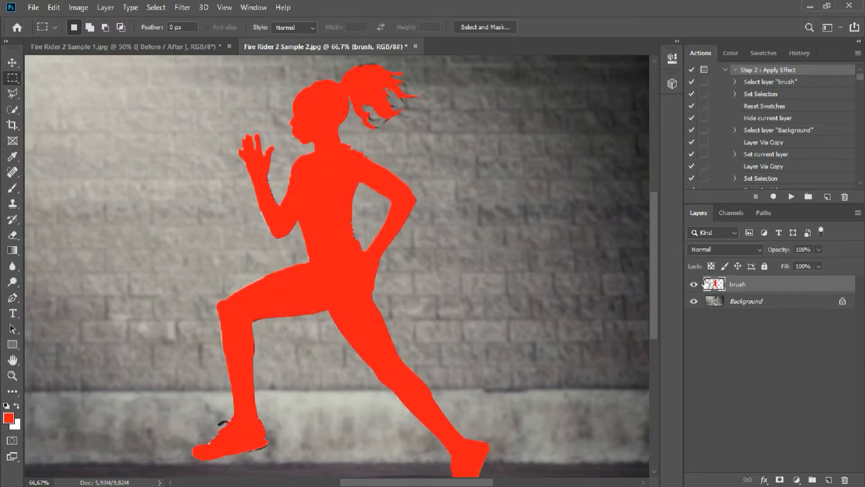
Step: Run the "Step 2 : Apply Effect" action to the end, continuing past each unavailable Make command and closing the final message
{"action": "left_click", "coordinate": [793, 200]}
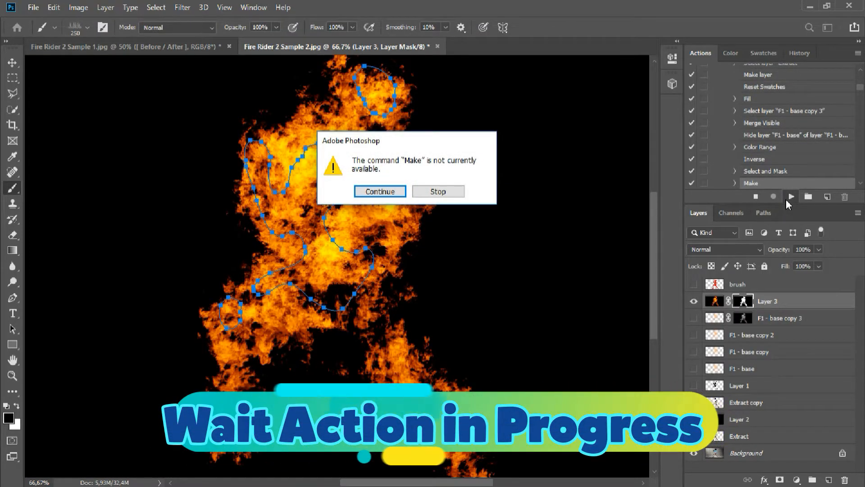
{"action": "key", "text": "Return"}
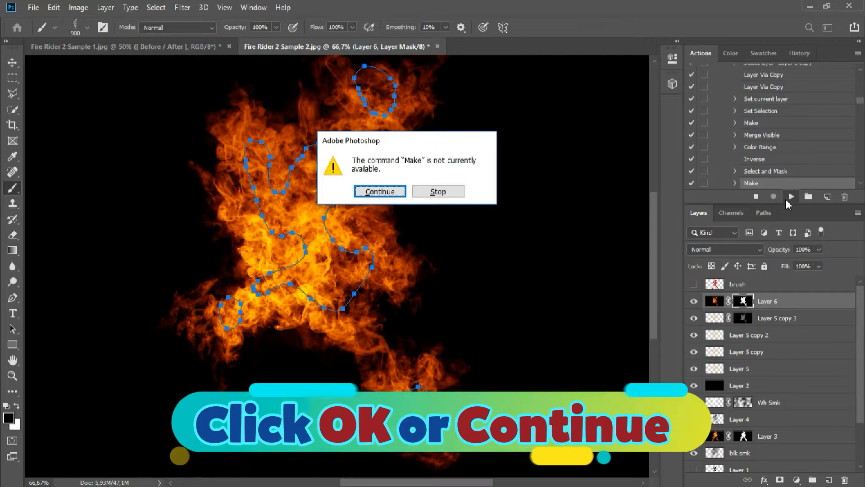
{"action": "key", "text": "Return"}
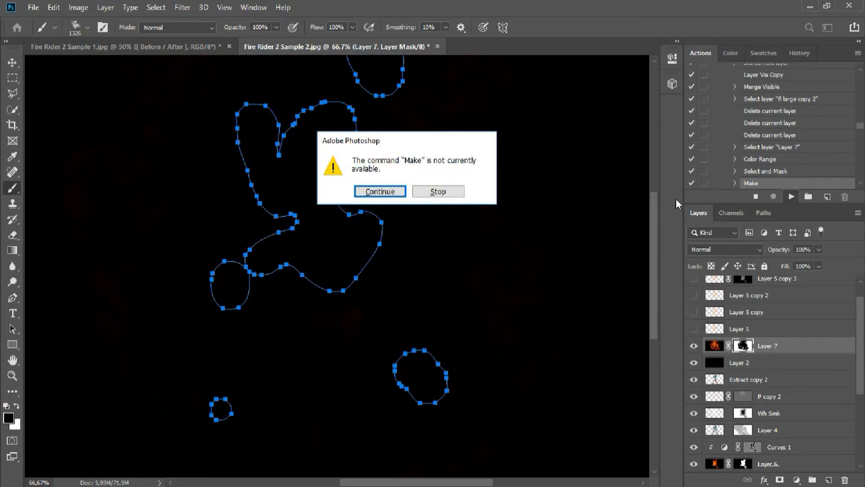
{"action": "left_click", "coordinate": [359, 192]}
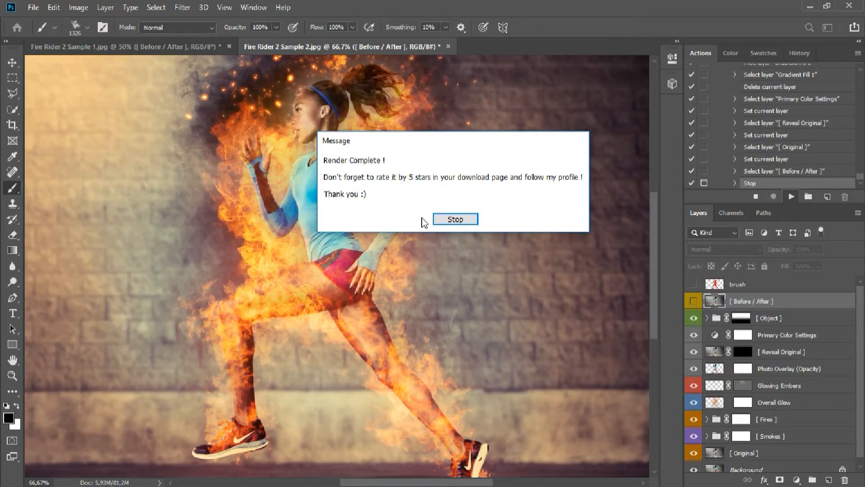
{"action": "left_click", "coordinate": [454, 219]}
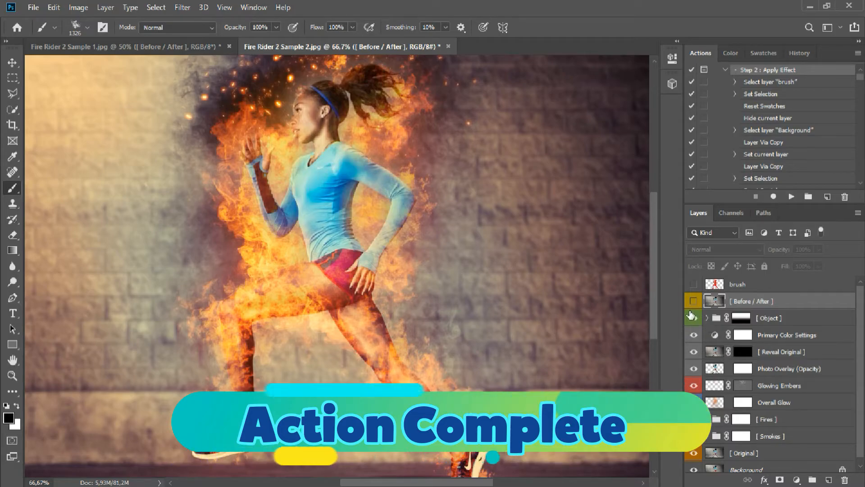
Step: Compare the runner result with the Sample 1 document and with its original photo using the [ Before / After ] layer
{"action": "left_click", "coordinate": [154, 52]}
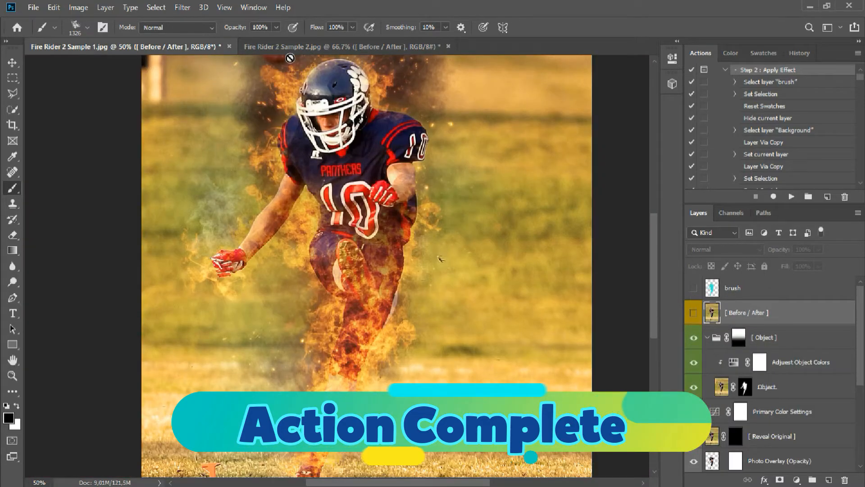
{"action": "left_click", "coordinate": [314, 50]}
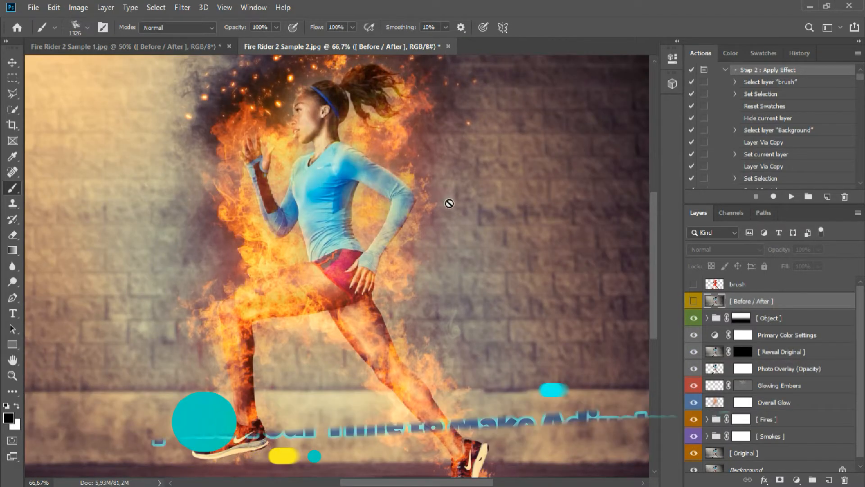
{"action": "left_click", "coordinate": [693, 352]}
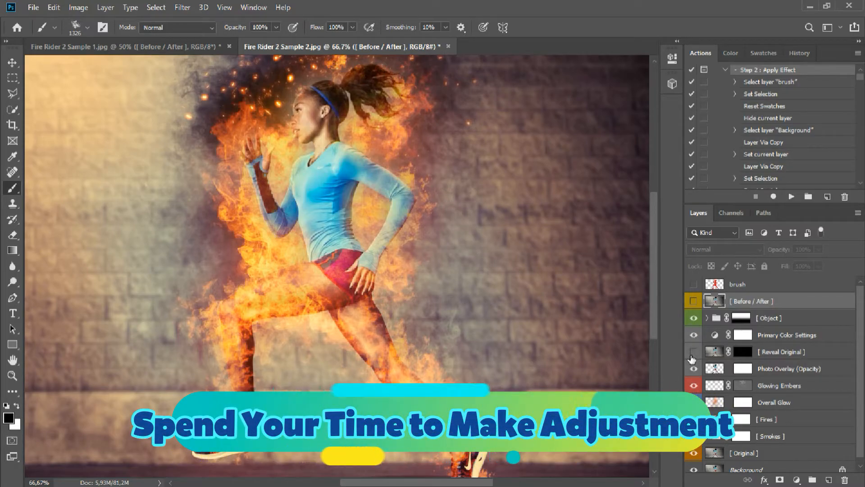
{"action": "left_click", "coordinate": [693, 302]}
{"action": "left_click", "coordinate": [693, 301]}
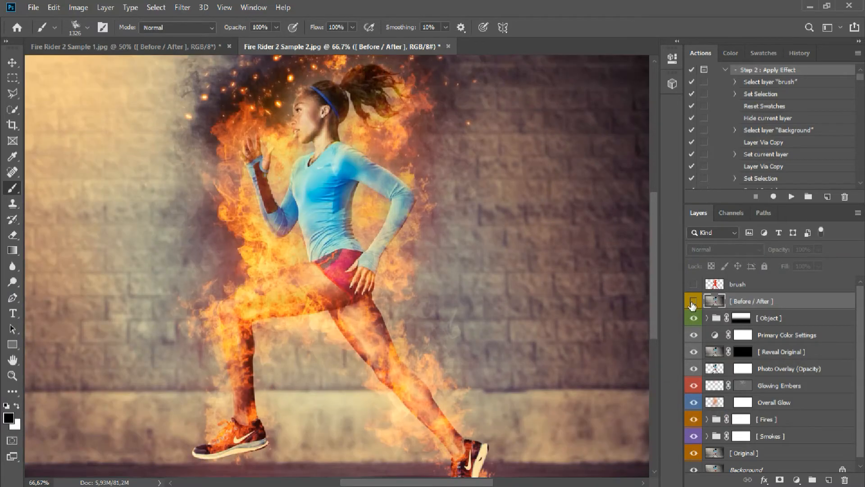
Step: Expand the [ Object ] and [ Fires ] groups to examine the adjustable layers inside them
{"action": "scroll", "coordinate": [713, 337], "scroll_direction": "down", "scroll_amount": 1}
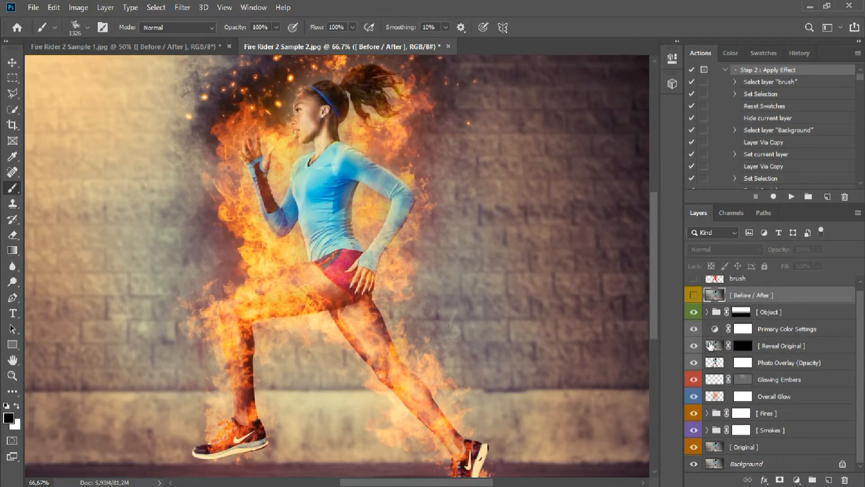
{"action": "left_click", "coordinate": [706, 312]}
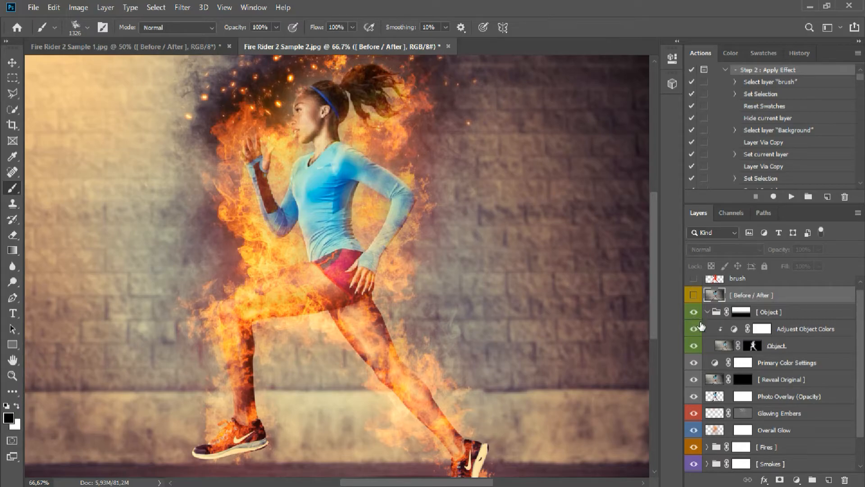
{"action": "left_click", "coordinate": [695, 346]}
{"action": "scroll", "coordinate": [704, 354], "scroll_direction": "down", "scroll_amount": 2}
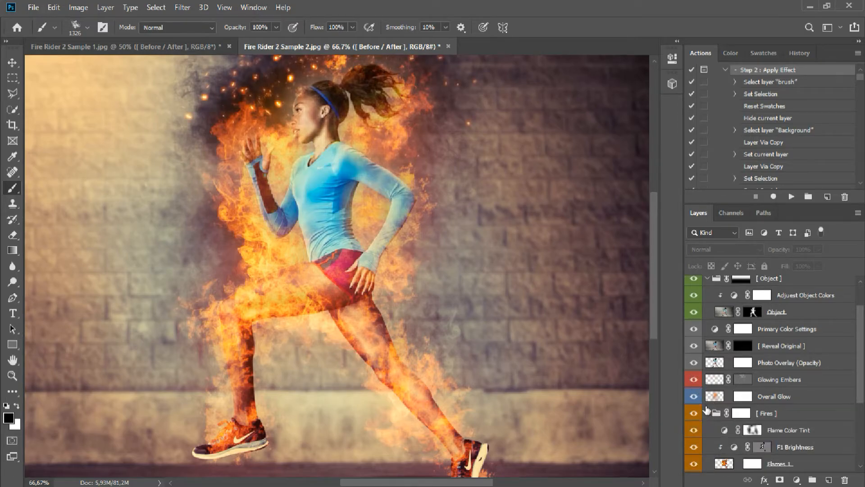
{"action": "scroll", "coordinate": [706, 410], "scroll_direction": "down", "scroll_amount": 3}
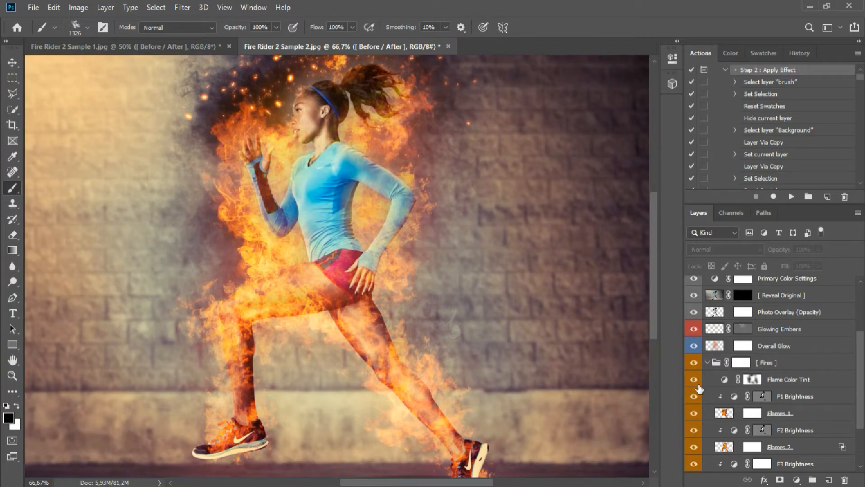
Step: Try a blue photo filter color, 1c0ed4, on the Flame Color Tint layer
{"action": "double_click", "coordinate": [724, 381]}
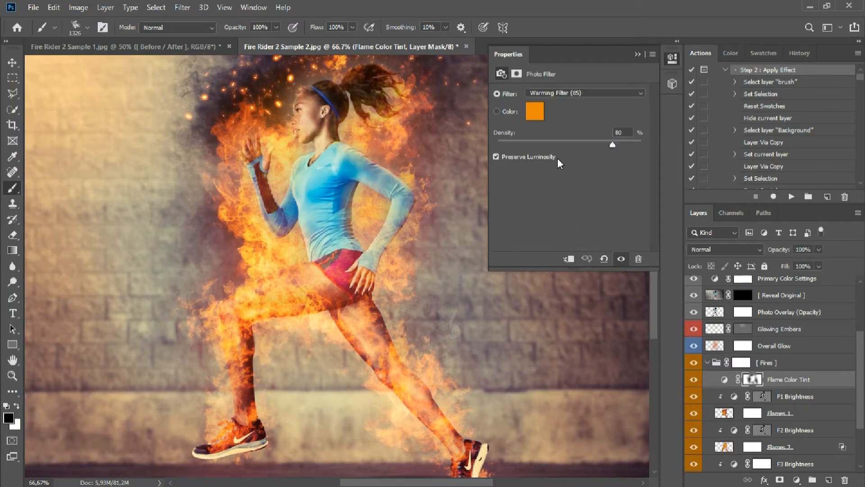
{"action": "left_click", "coordinate": [539, 112]}
{"action": "left_click", "coordinate": [412, 172]}
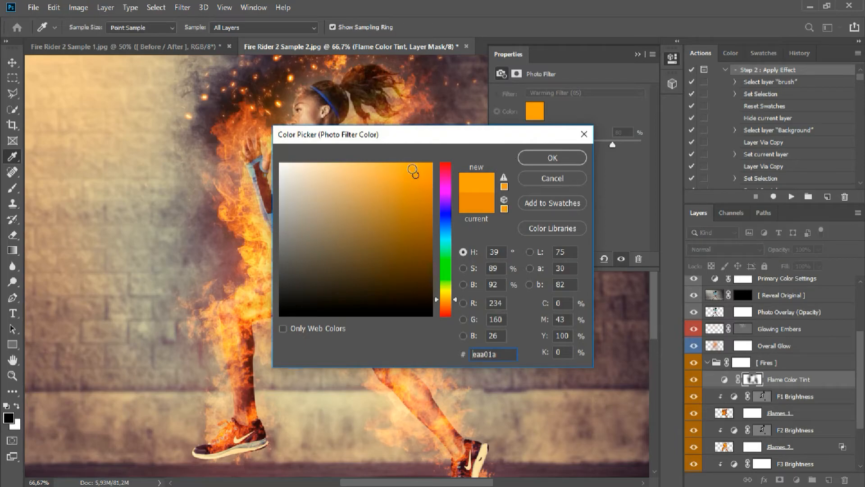
{"action": "left_click_drag", "start_coordinate": [416, 137], "coordinate": [429, 176]}
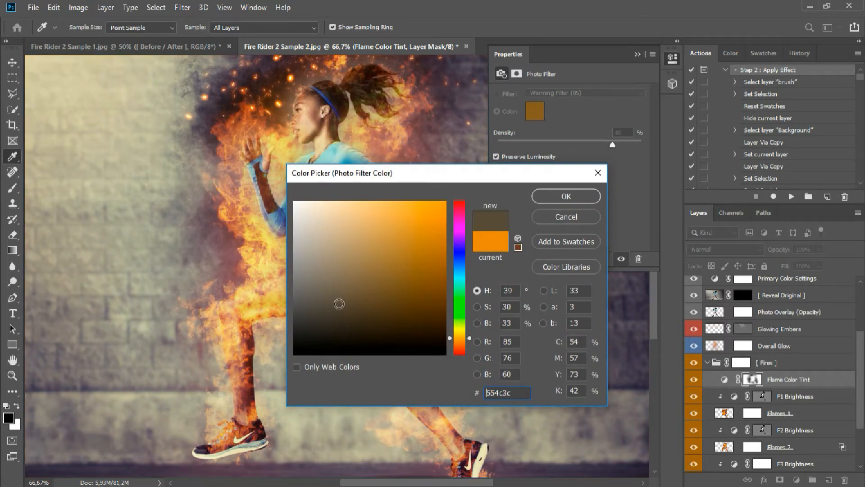
{"action": "left_click", "coordinate": [460, 251]}
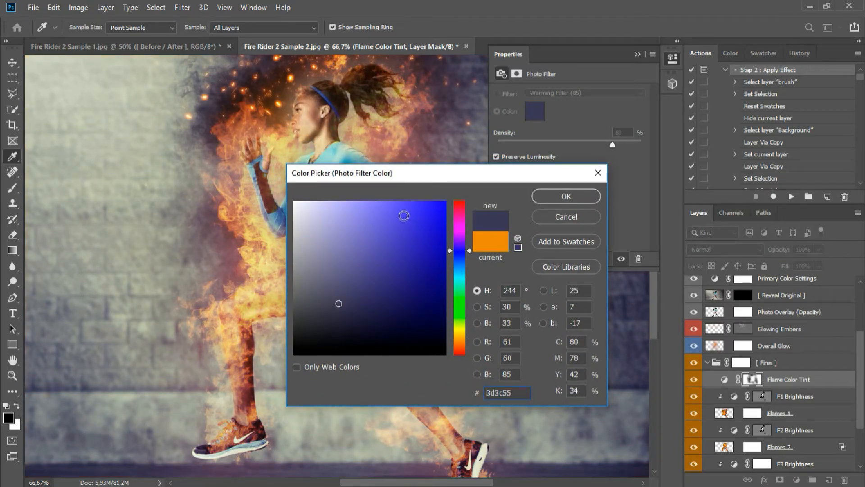
{"action": "left_click_drag", "start_coordinate": [418, 173], "coordinate": [580, 149]}
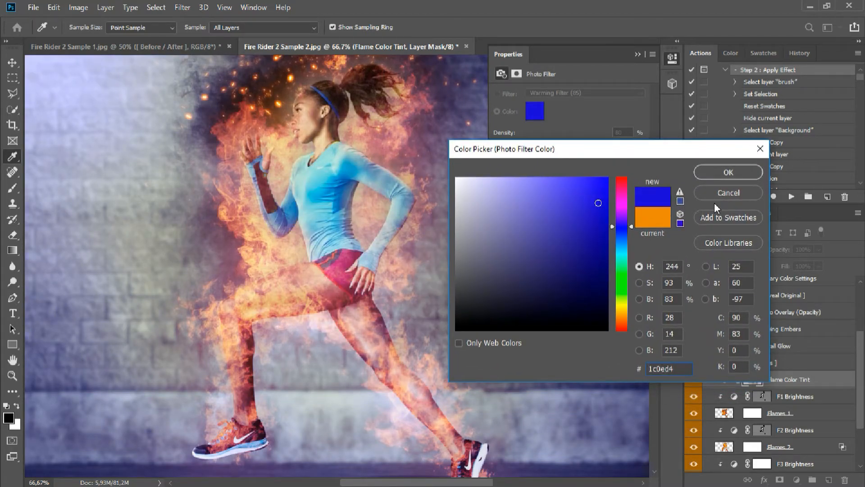
{"action": "left_click", "coordinate": [727, 193]}
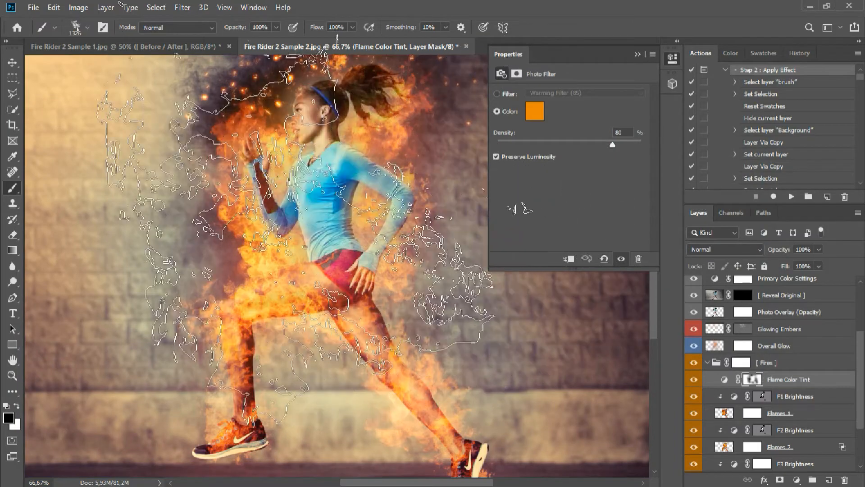
Step: Switch the brush to Hard Round with a size of 127 px
{"action": "right_click", "coordinate": [247, 154]}
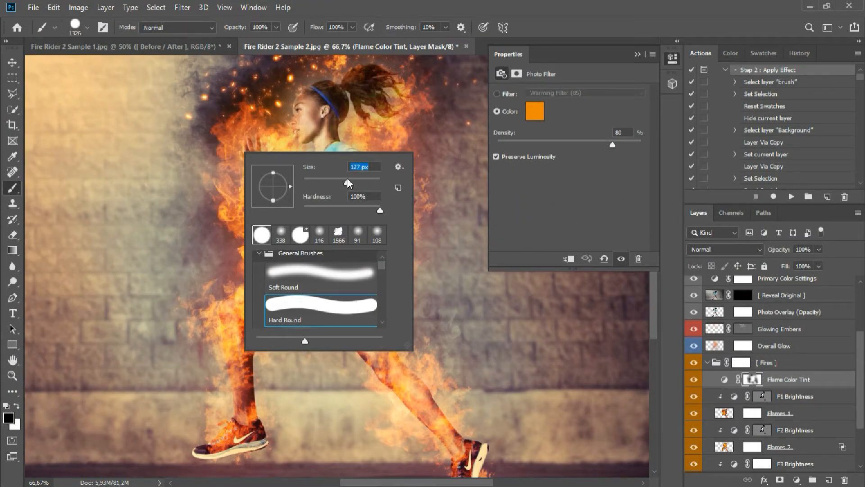
{"action": "key", "text": "Return"}
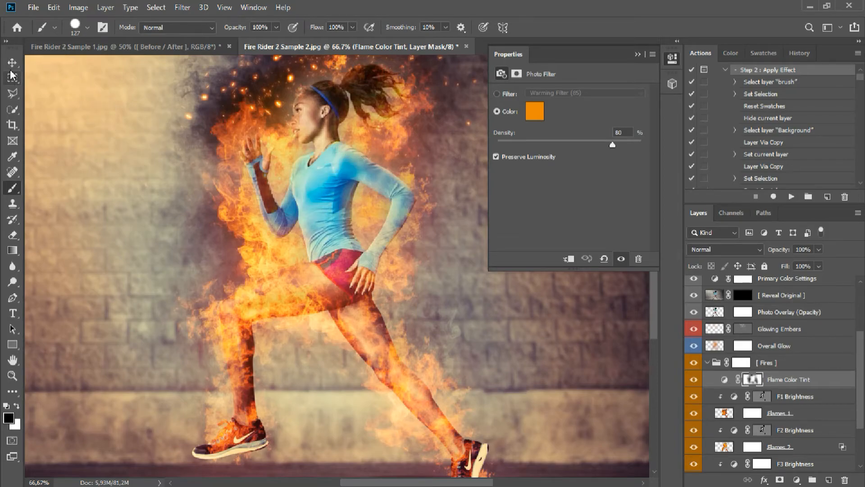
Step: Save the runner result as a JPEG named "Fire Rider 2 Sample 2 after" with quality 11 and Baseline Optimized format
{"action": "left_click", "coordinate": [33, 8]}
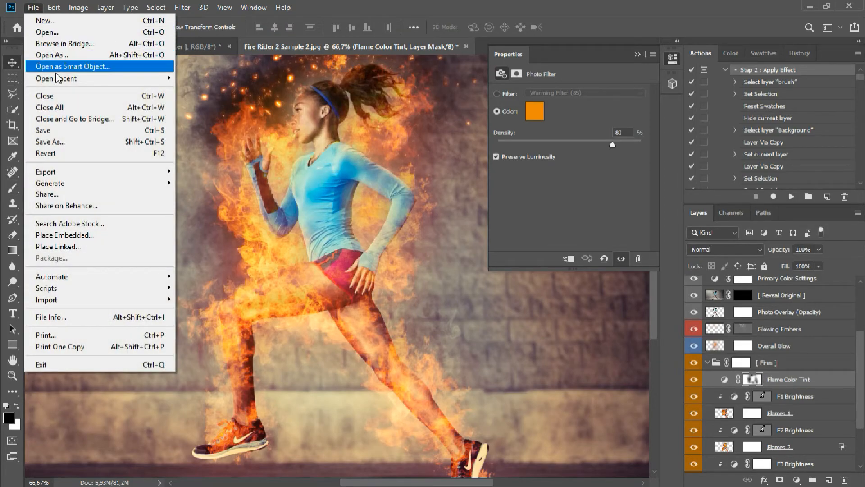
{"action": "left_click", "coordinate": [72, 141]}
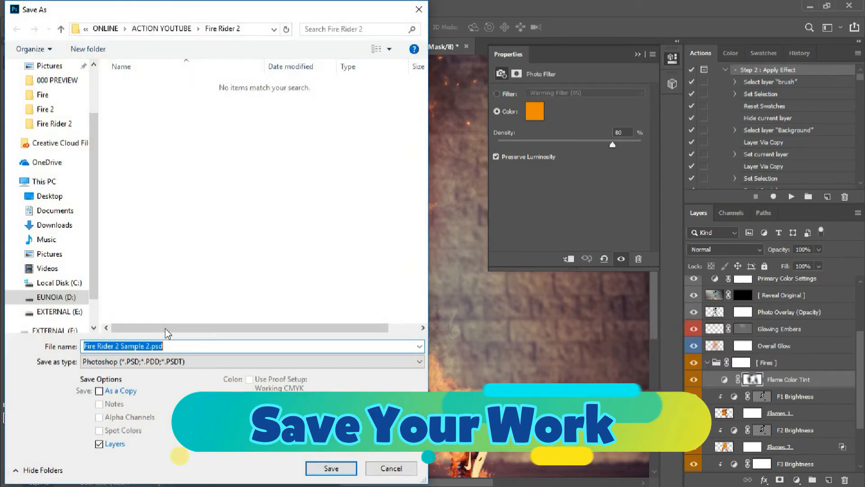
{"action": "left_click", "coordinate": [150, 346]}
{"action": "type", "text": "after"}
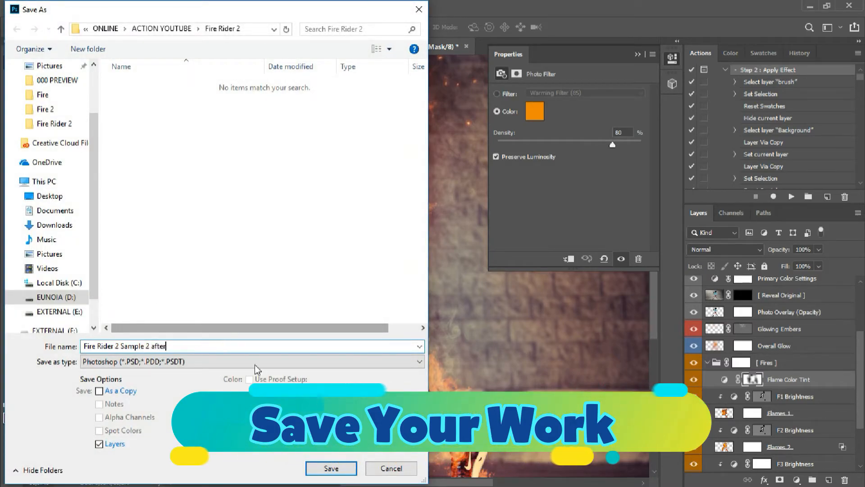
{"action": "left_click", "coordinate": [277, 362]}
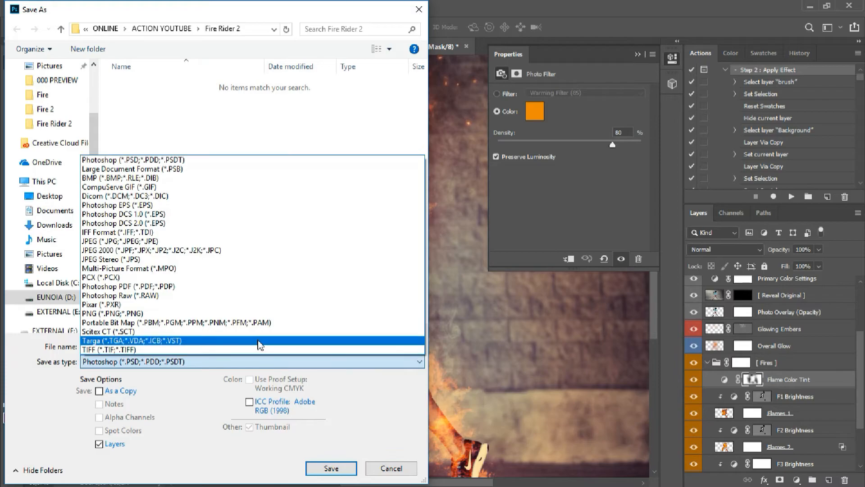
{"action": "left_click", "coordinate": [230, 249]}
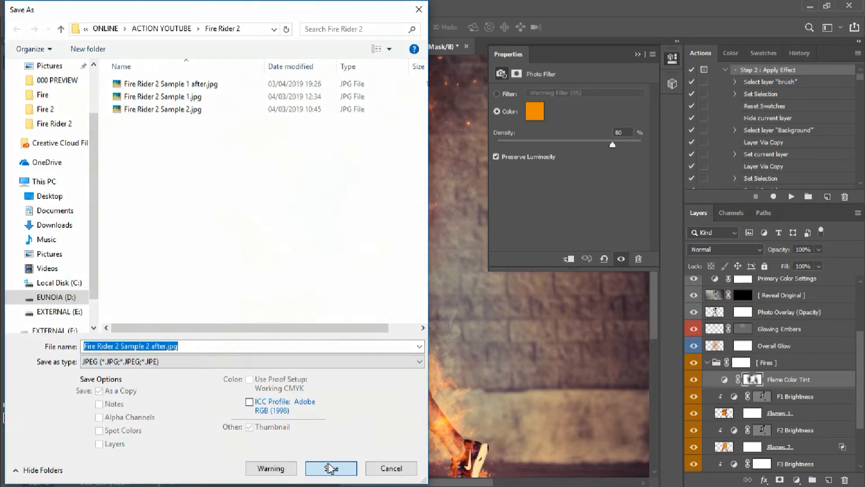
{"action": "left_click", "coordinate": [330, 468]}
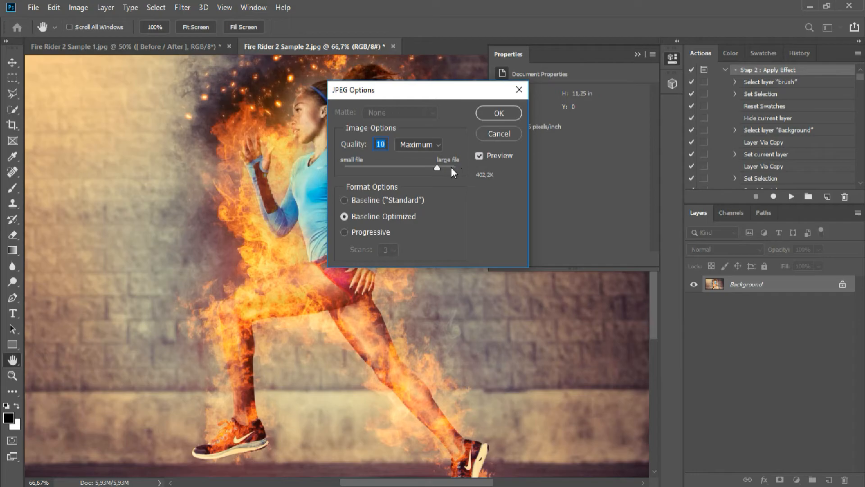
{"action": "left_click", "coordinate": [500, 112]}
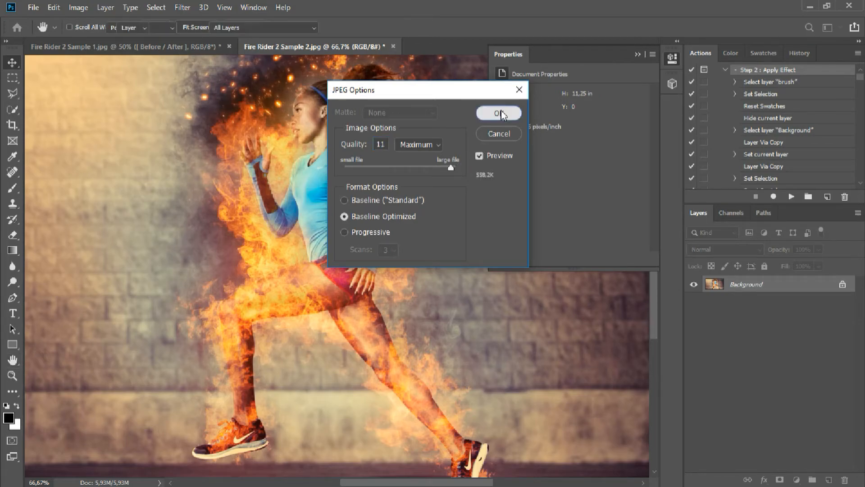
Step: Switch to the Fire Rider 2 folder in File Explorer and compare Fire Rider 2 Sample 1.jpg with its after version in Picasa Photo Viewer
{"action": "left_click", "coordinate": [808, 9]}
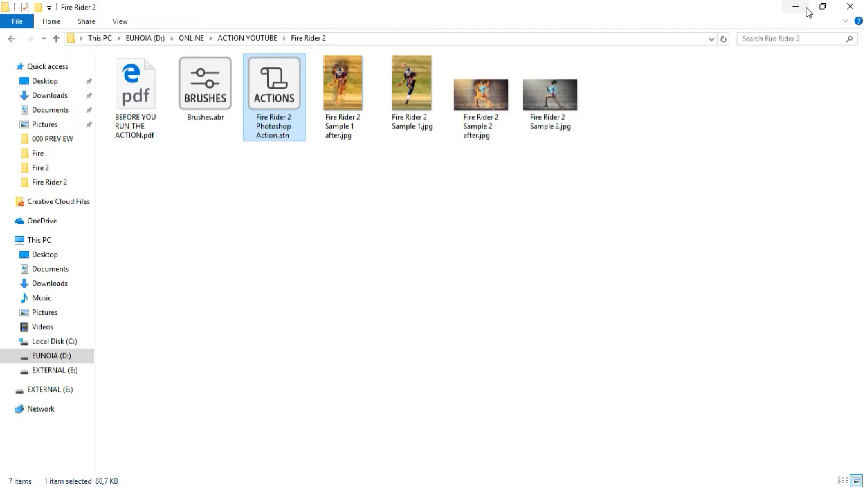
{"action": "double_click", "coordinate": [402, 82]}
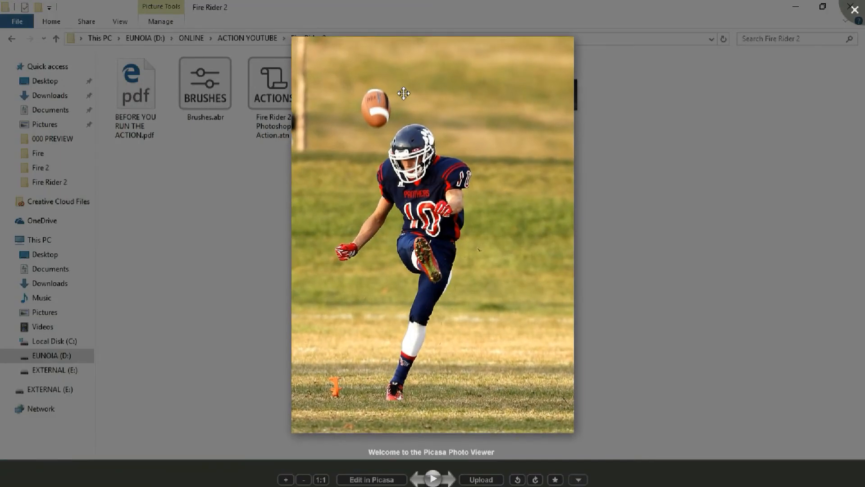
{"action": "key", "text": "Left"}
{"action": "key", "text": "Right"}
{"action": "key", "text": "Left"}
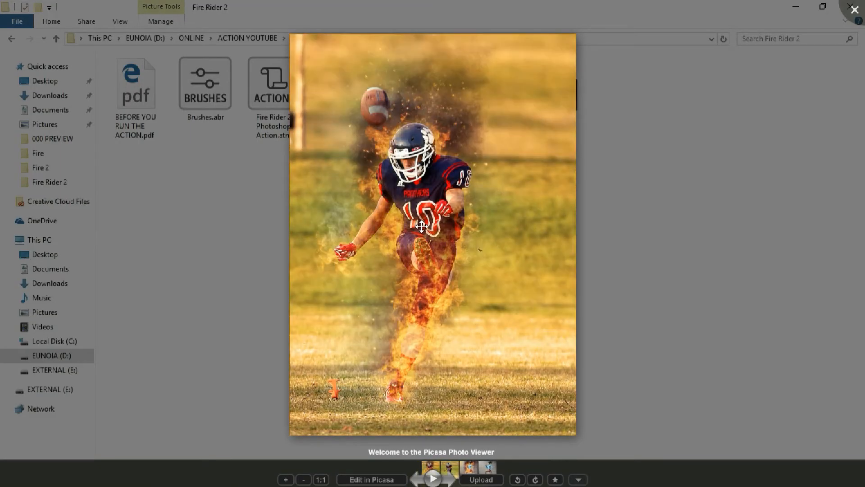
Step: Examine the flames, smoke and sparks around the football player up close in the Sample 1 after image, and close the viewer
{"action": "scroll", "coordinate": [422, 226], "scroll_direction": "up", "scroll_amount": 5}
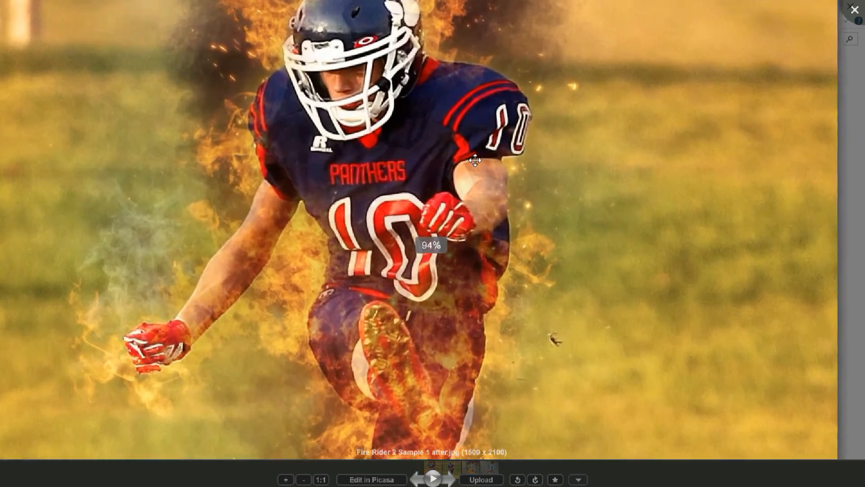
{"action": "scroll", "coordinate": [475, 160], "scroll_direction": "up", "scroll_amount": 2}
{"action": "left_click_drag", "start_coordinate": [485, 105], "coordinate": [490, 287]}
{"action": "left_click_drag", "start_coordinate": [562, 161], "coordinate": [549, 127]}
{"action": "left_click_drag", "start_coordinate": [599, 344], "coordinate": [601, 191]}
{"action": "left_click_drag", "start_coordinate": [612, 382], "coordinate": [614, 266]}
{"action": "left_click_drag", "start_coordinate": [614, 386], "coordinate": [614, 276]}
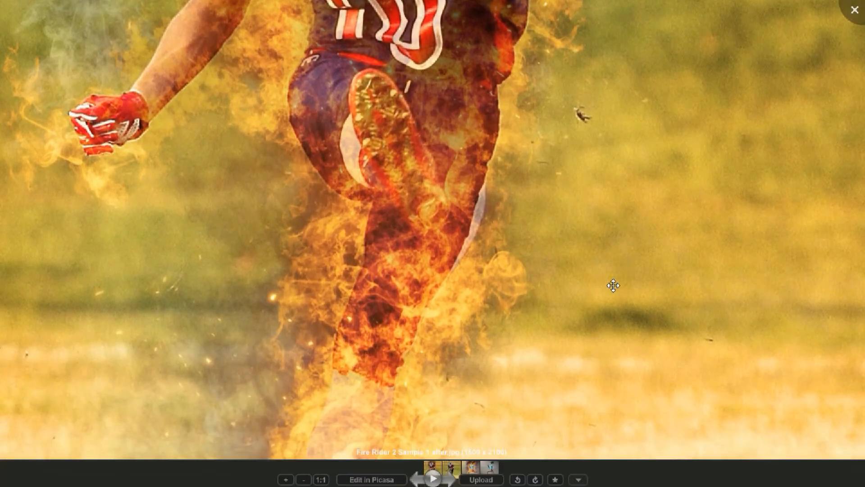
{"action": "left_click_drag", "start_coordinate": [610, 355], "coordinate": [603, 327]}
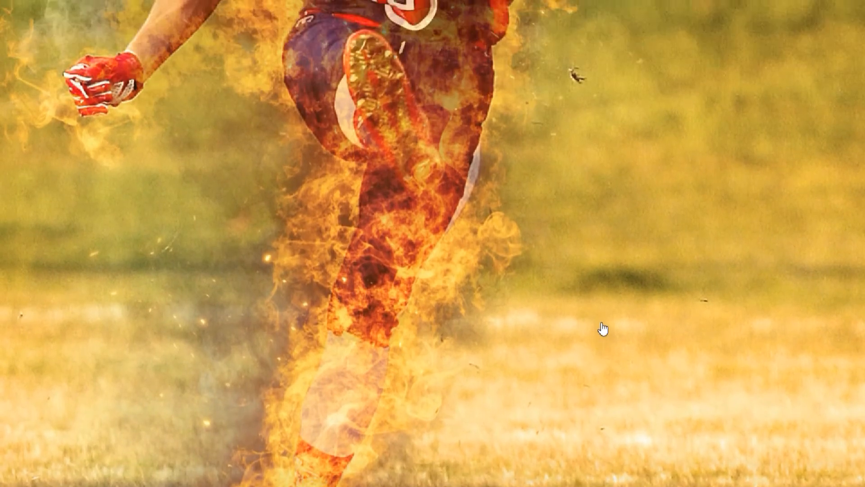
{"action": "left_click_drag", "start_coordinate": [595, 114], "coordinate": [597, 242]}
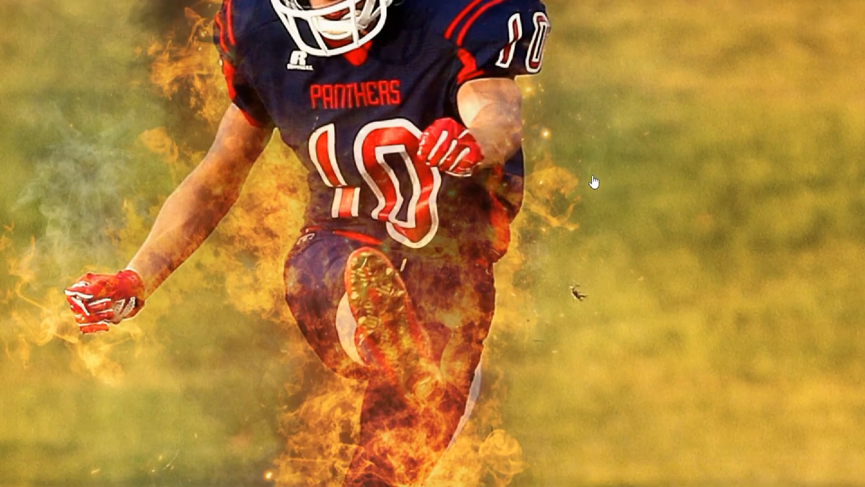
{"action": "left_click_drag", "start_coordinate": [593, 184], "coordinate": [597, 248]}
{"action": "left_click_drag", "start_coordinate": [594, 130], "coordinate": [593, 199]}
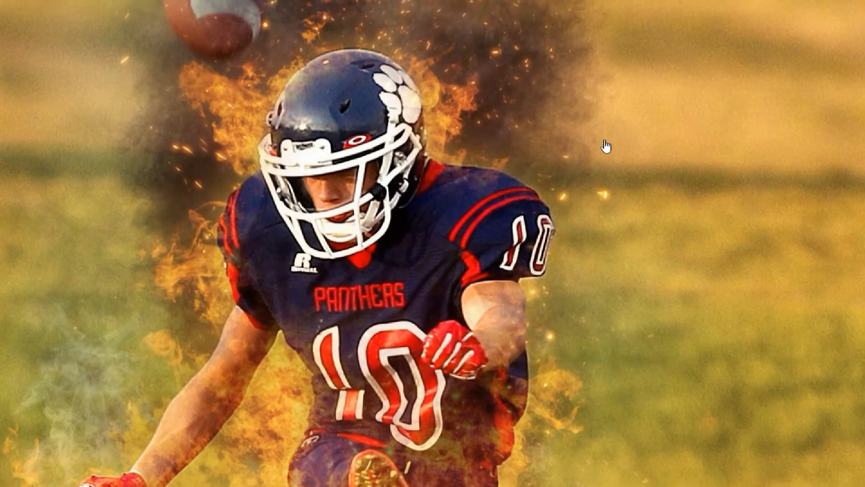
{"action": "left_click_drag", "start_coordinate": [604, 145], "coordinate": [606, 187]}
{"action": "left_click_drag", "start_coordinate": [593, 130], "coordinate": [592, 230]}
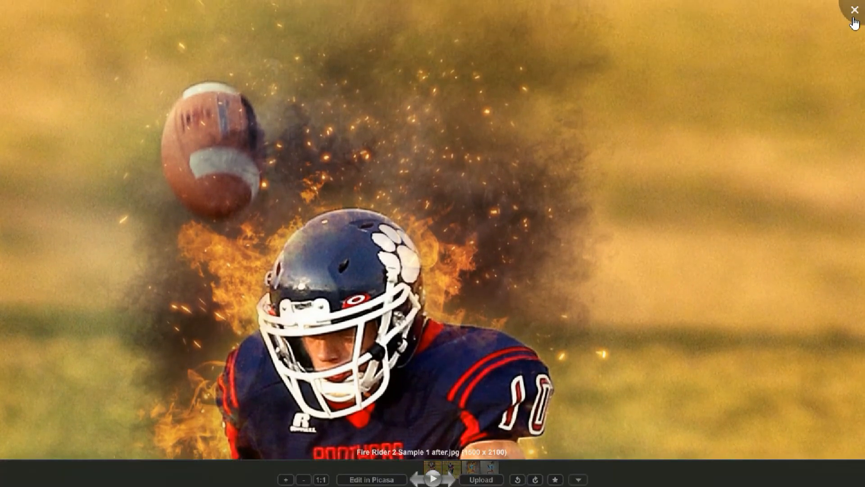
{"action": "left_click", "coordinate": [855, 18]}
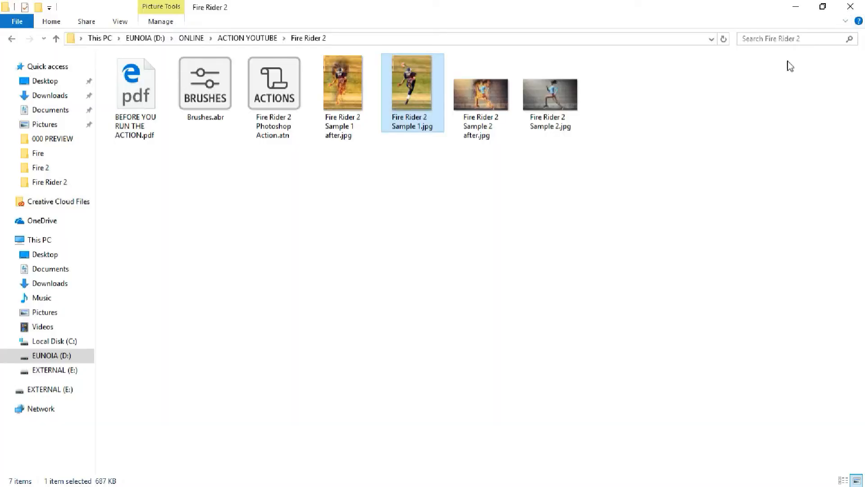
Step: Open Fire Rider 2 Sample 2.jpg and compare the original runner photo with its after version
{"action": "double_click", "coordinate": [551, 100]}
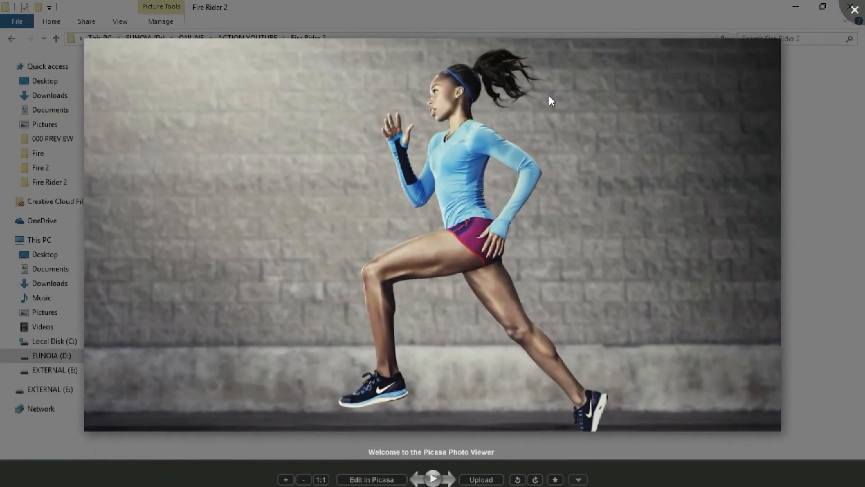
{"action": "key", "text": "Left"}
{"action": "key", "text": "Right"}
{"action": "key", "text": "Left"}
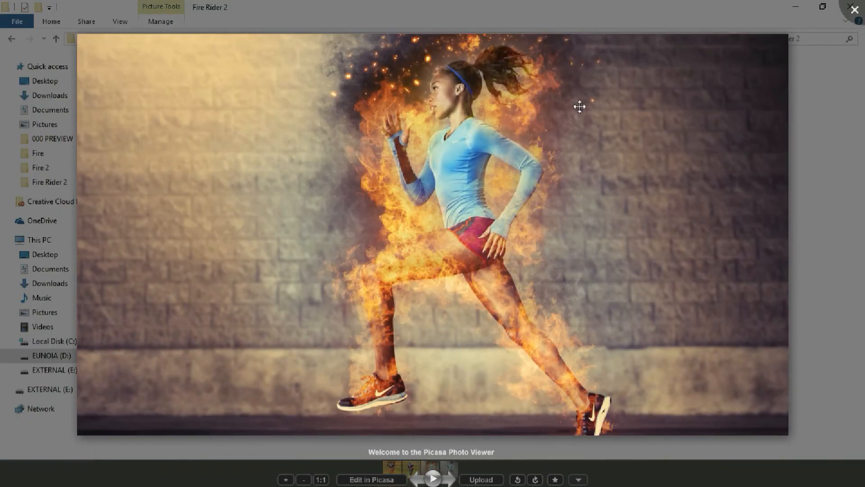
Step: Examine the fire and embers from the runner's legs up to her head in the Sample 2 after image, and return to the desktop
{"action": "scroll", "coordinate": [516, 285], "scroll_direction": "up", "scroll_amount": 6}
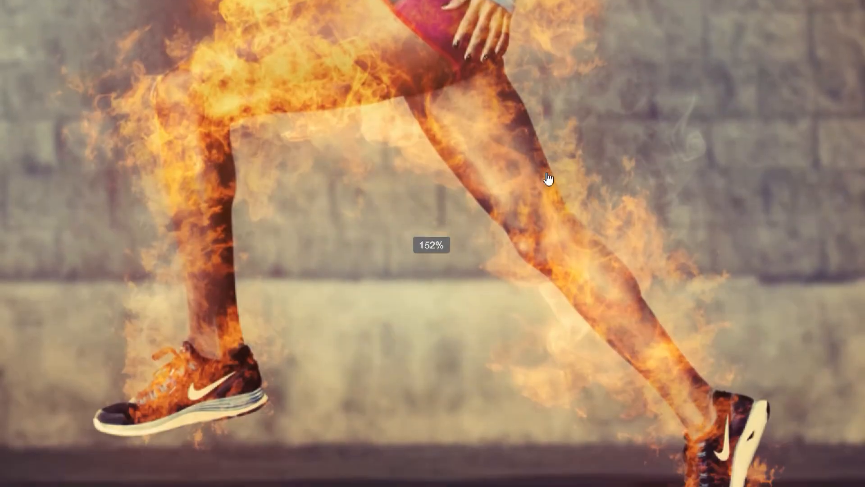
{"action": "left_click_drag", "start_coordinate": [548, 179], "coordinate": [531, 128]}
{"action": "left_click_drag", "start_coordinate": [539, 50], "coordinate": [546, 126]}
{"action": "left_click_drag", "start_coordinate": [550, 39], "coordinate": [559, 188]}
{"action": "left_click_drag", "start_coordinate": [559, 89], "coordinate": [555, 206]}
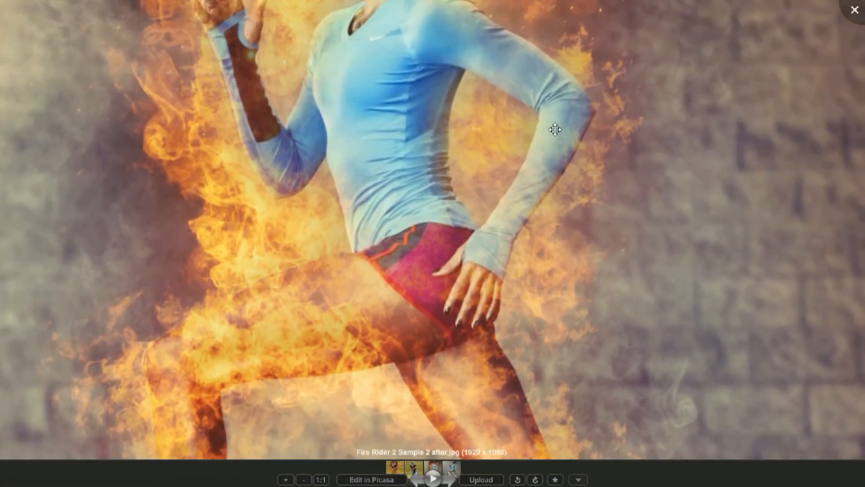
{"action": "left_click_drag", "start_coordinate": [570, 69], "coordinate": [572, 150]}
{"action": "left_click_drag", "start_coordinate": [572, 69], "coordinate": [574, 139]}
{"action": "left_click_drag", "start_coordinate": [563, 87], "coordinate": [569, 193]}
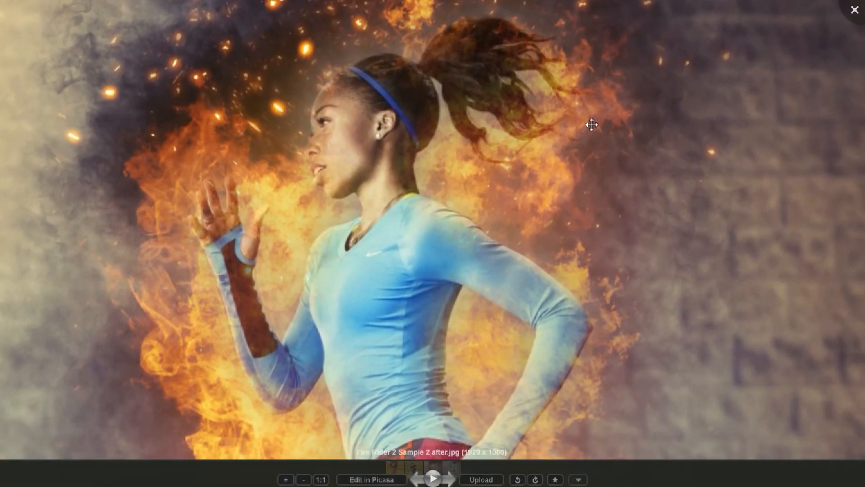
{"action": "left_click", "coordinate": [854, 10]}
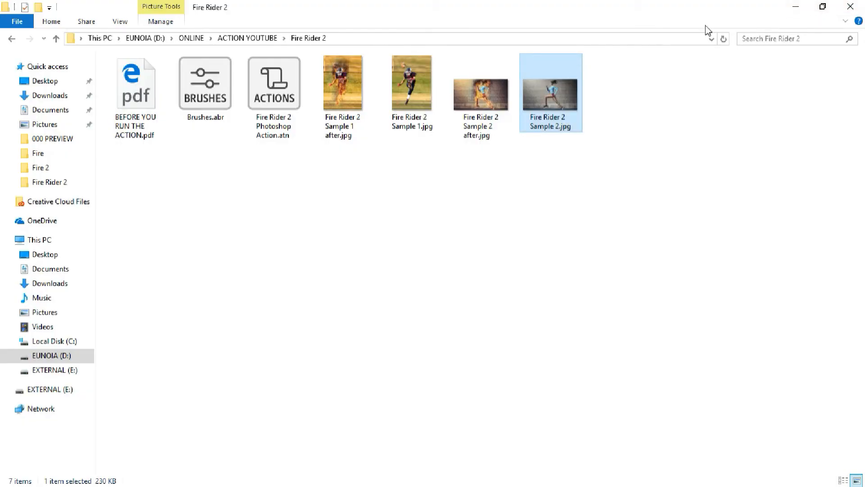
{"action": "left_click", "coordinate": [791, 8]}
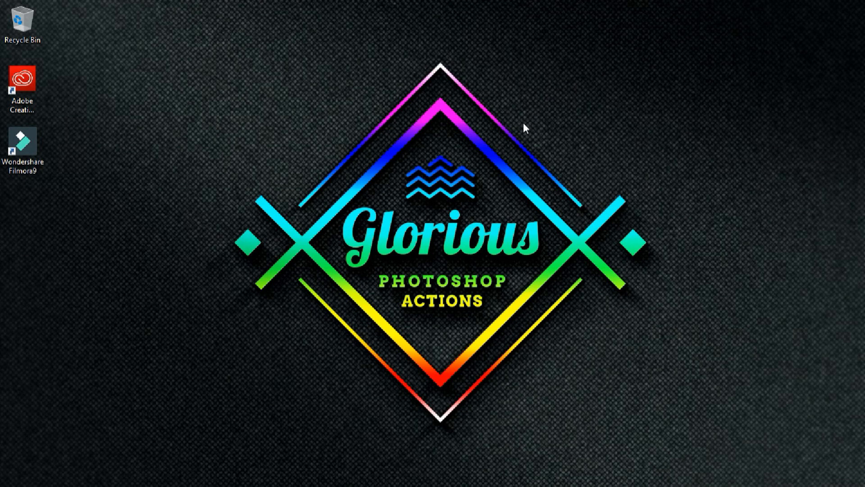